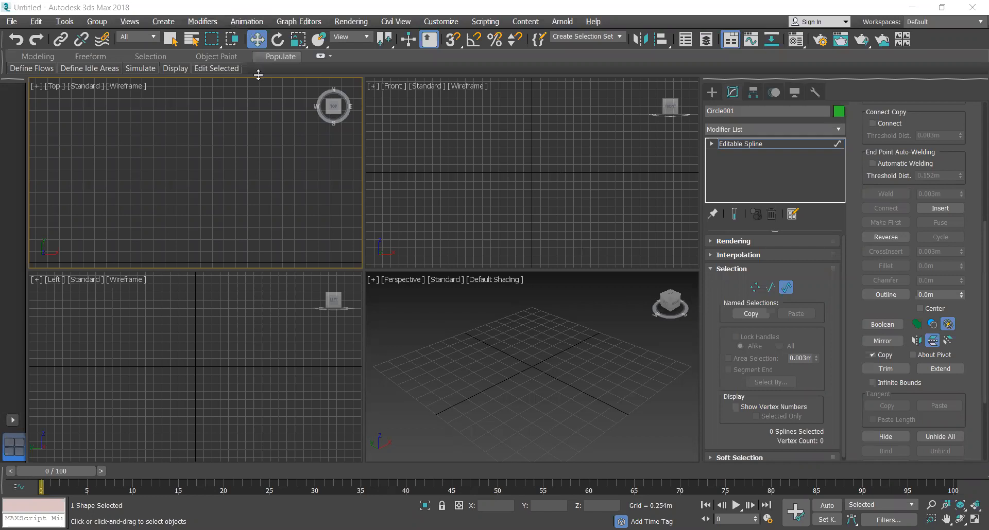
Step: Maximize the Top viewport and draw a rectangle spline about 2.52 m wide and 0.90 m long
click(304, 158)
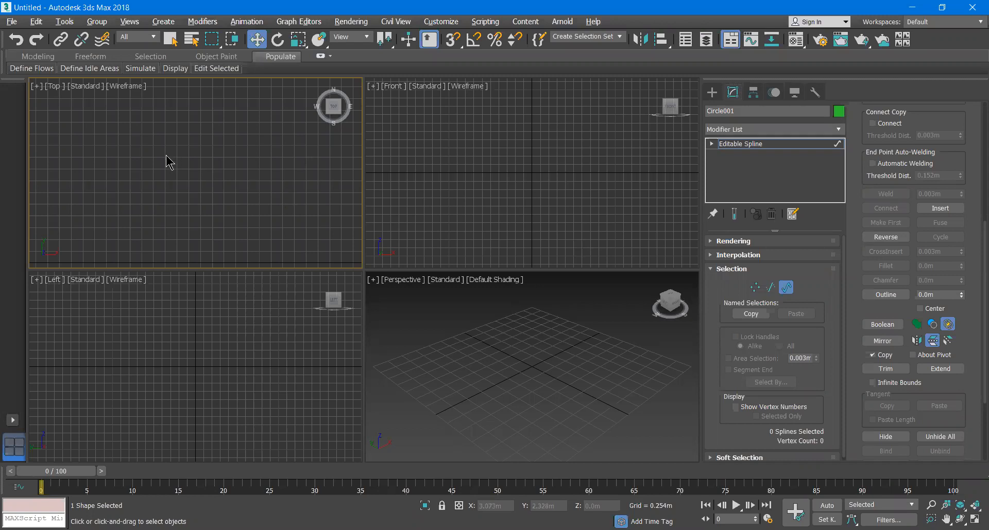
key(alt+w)
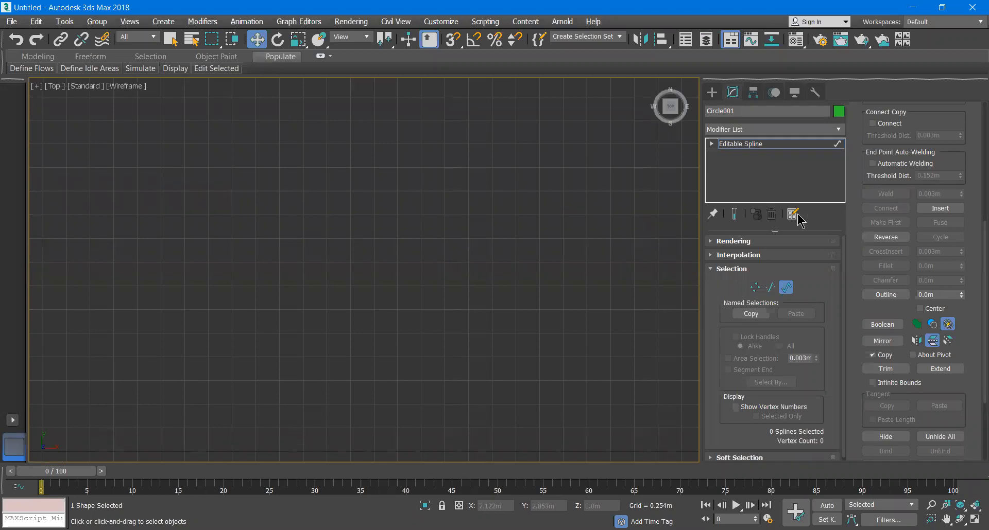
click(713, 94)
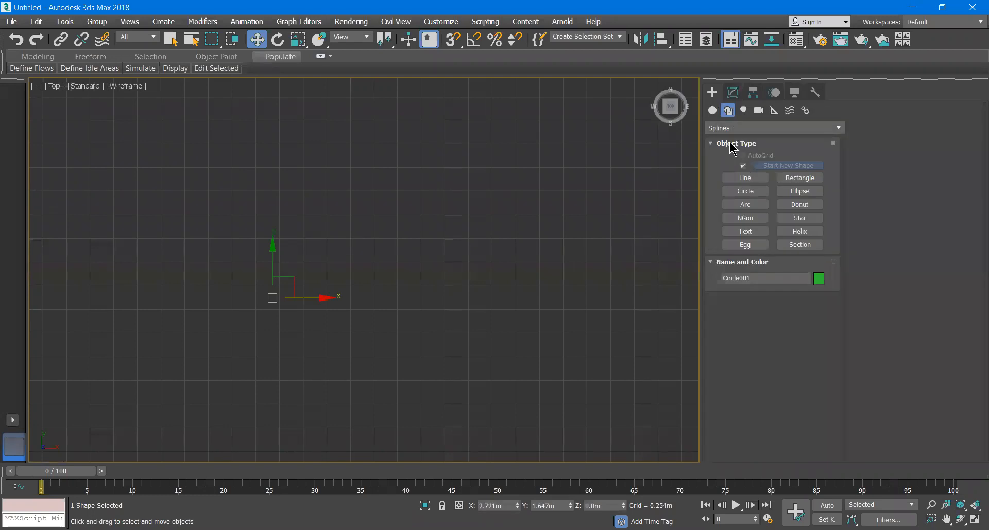
click(799, 178)
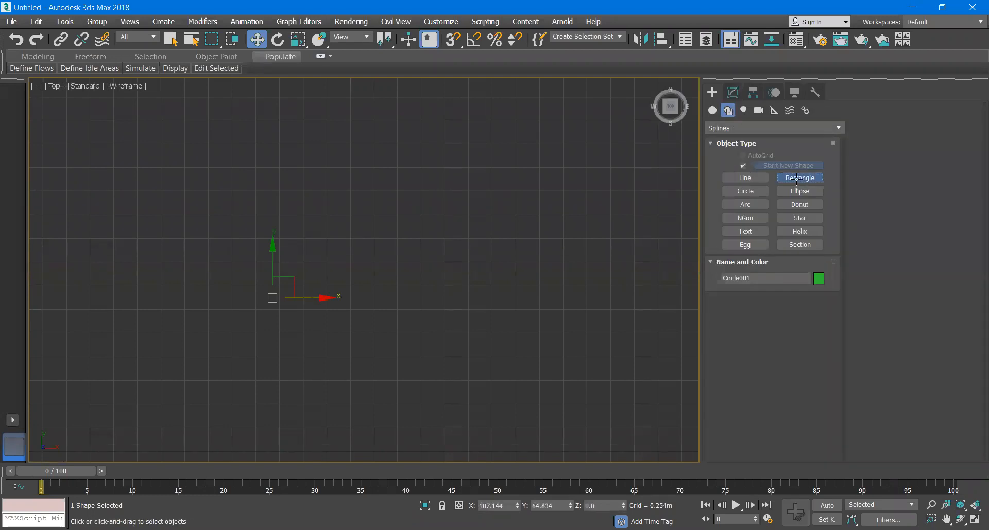
drag(280, 200, 515, 283)
Step: Draw a circle of about 0.76 m radius and move it over the rectangle's upper-right corner, to about X 5.29 m, Y 2.76 m
click(741, 191)
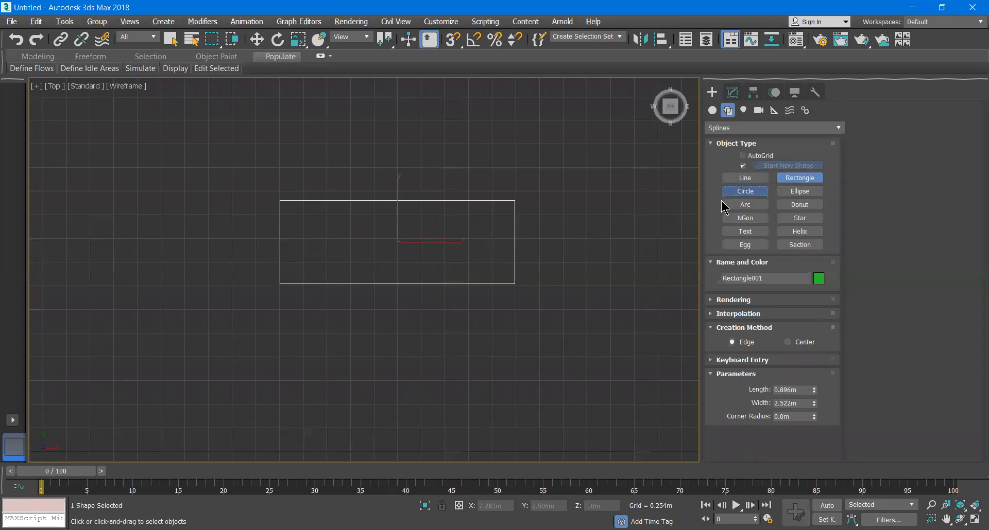
drag(462, 156, 527, 181)
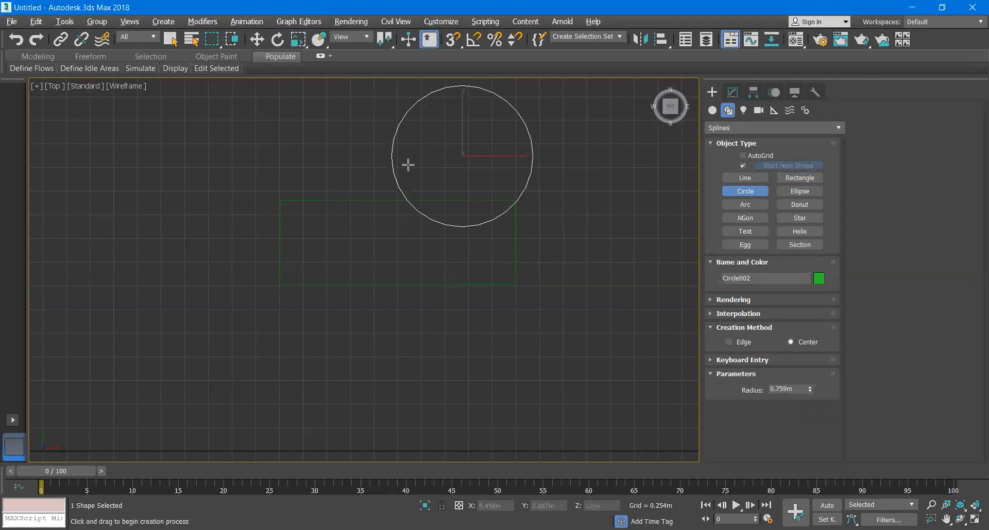
click(256, 40)
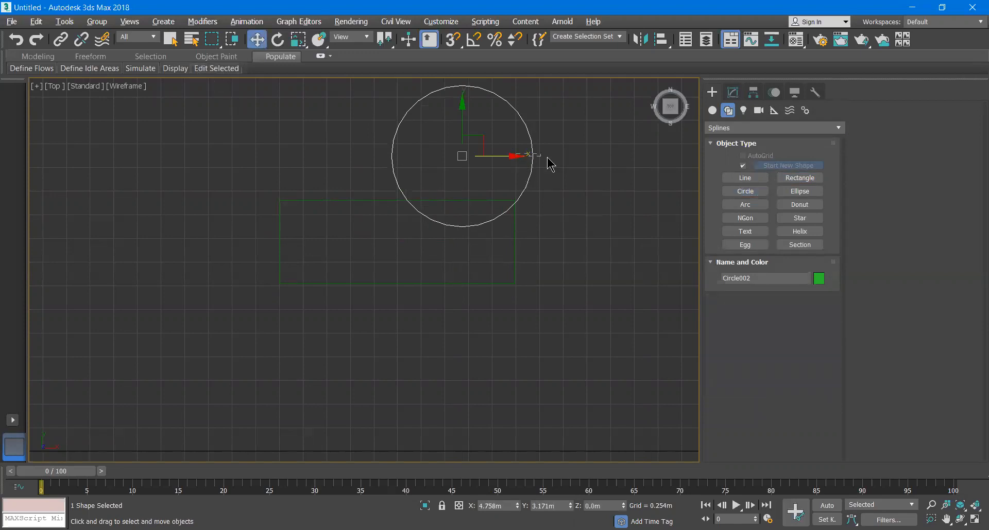
drag(511, 159, 562, 159)
drag(513, 121, 513, 163)
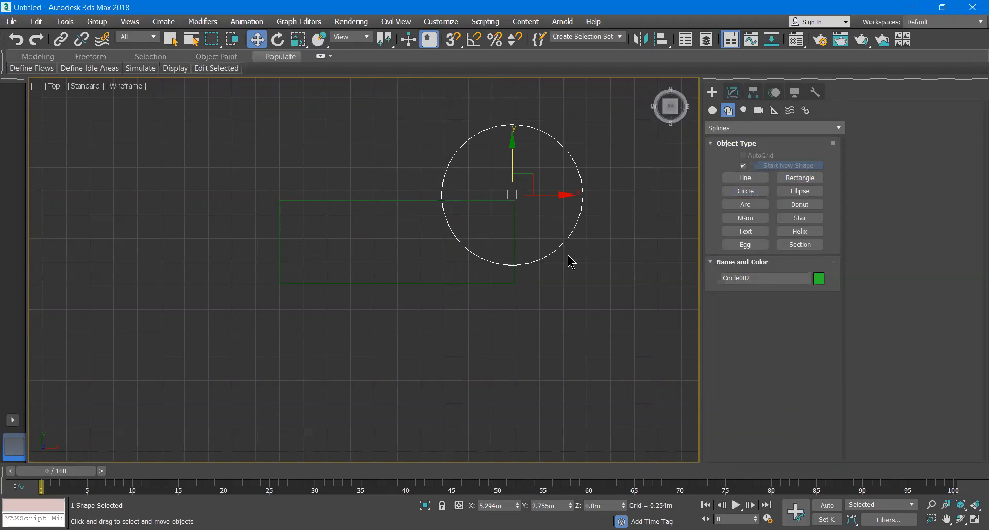
Step: Convert the rectangle to an editable spline
click(419, 200)
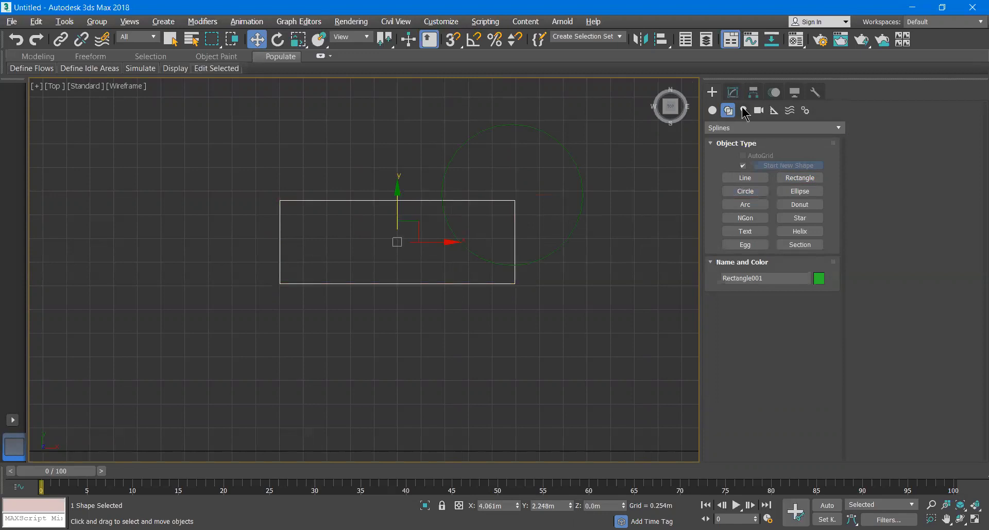
click(733, 92)
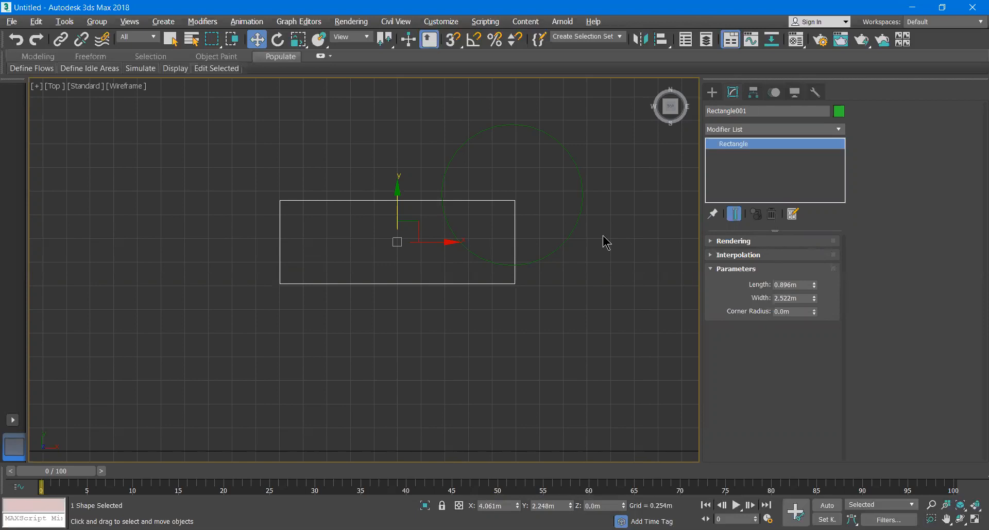
click(582, 190)
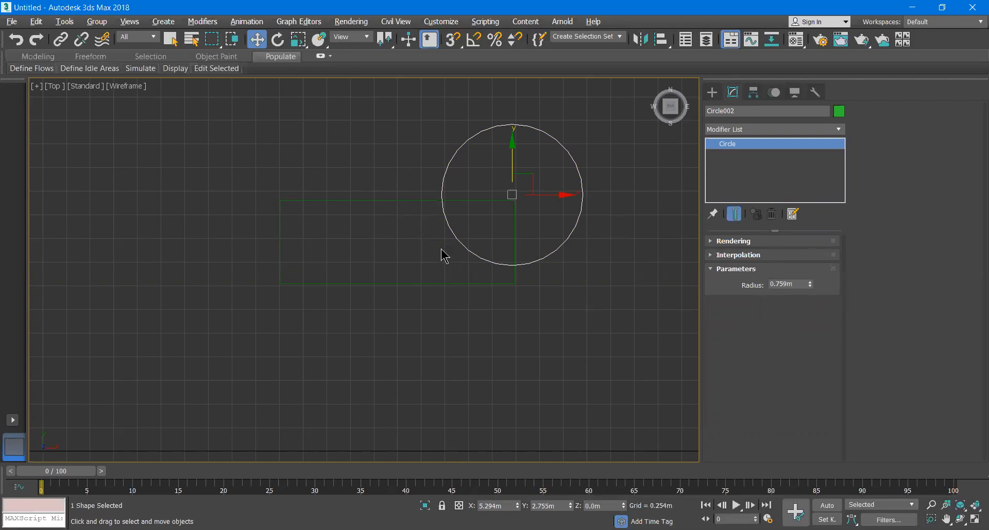
click(399, 201)
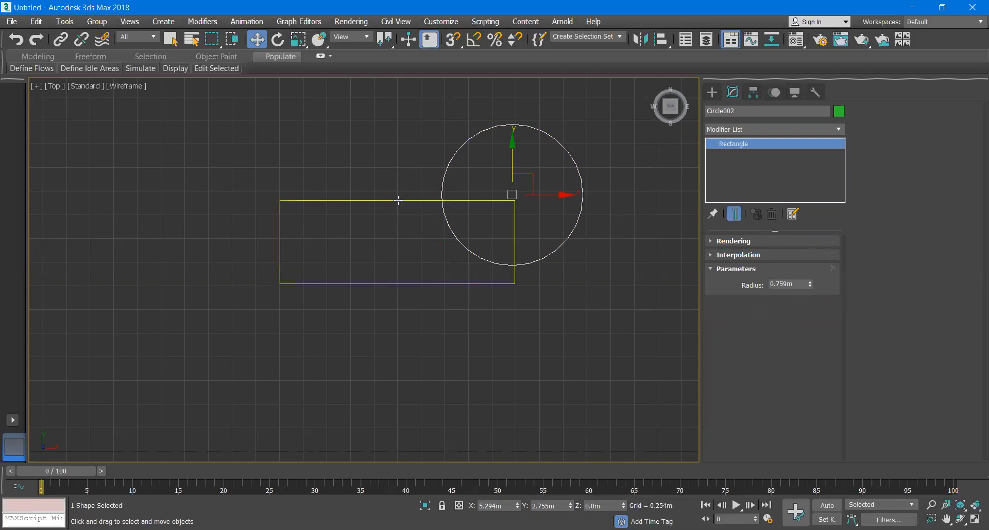
right_click(399, 202)
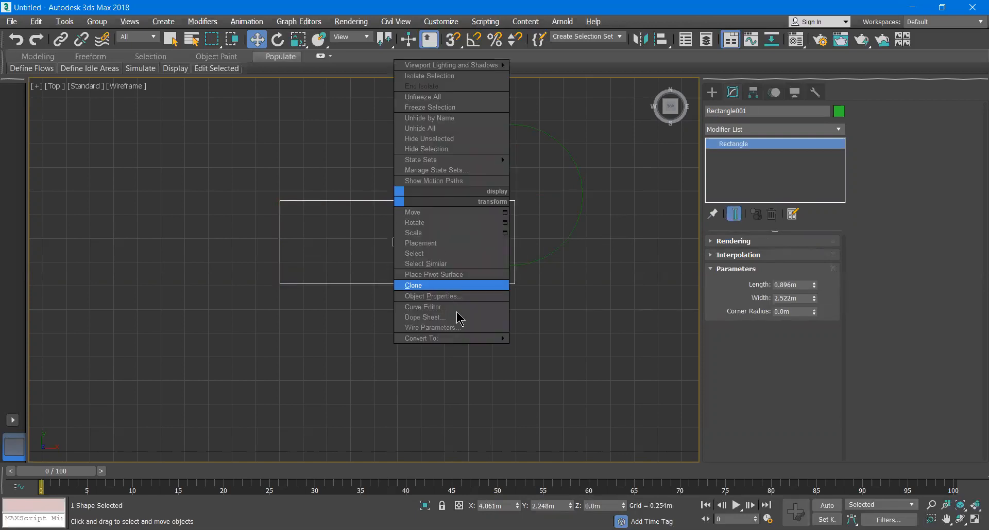
mouse_move(466, 342)
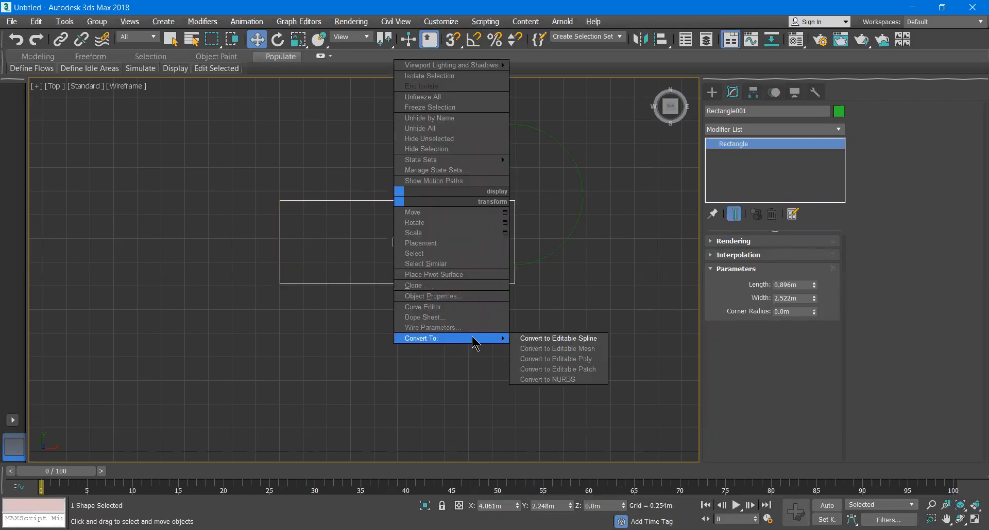
click(539, 340)
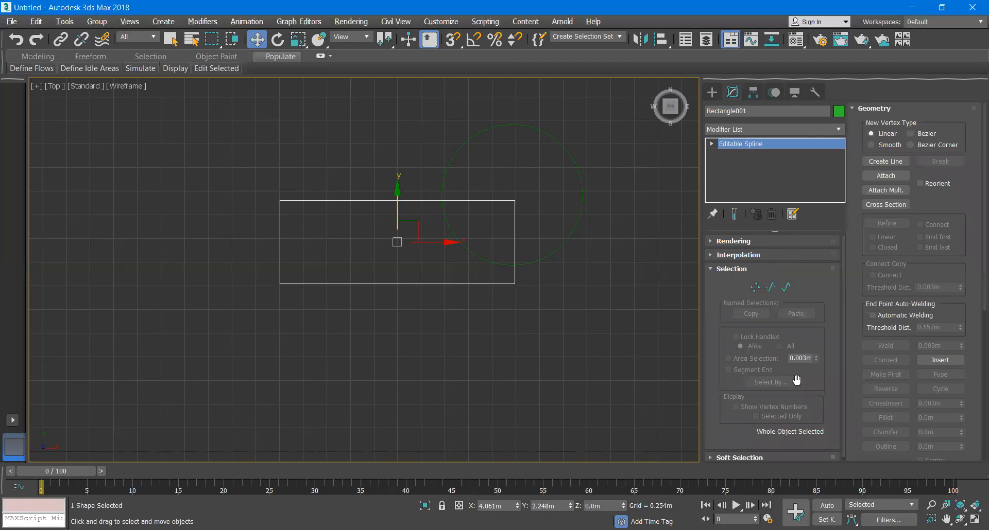
Step: Convert the circle to an editable spline
click(553, 140)
right_click(553, 140)
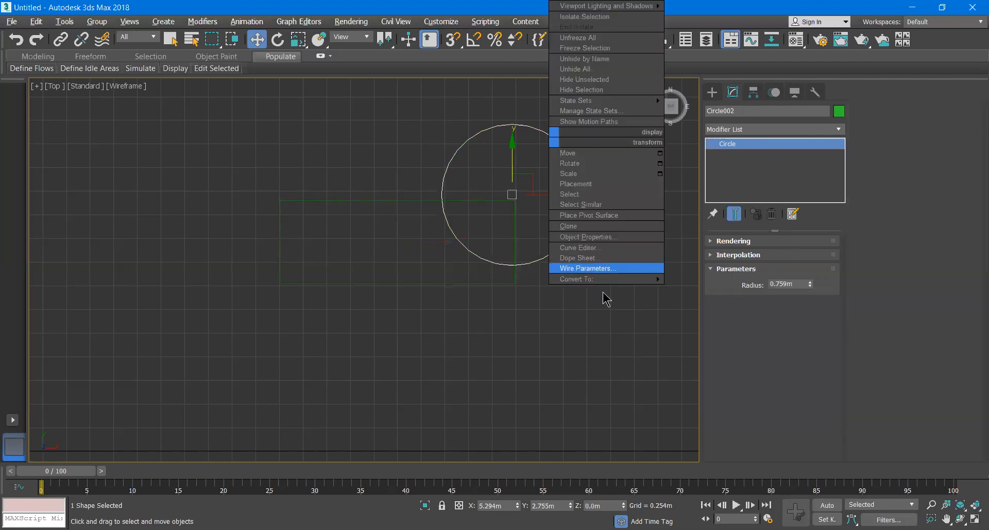
mouse_move(608, 279)
click(690, 279)
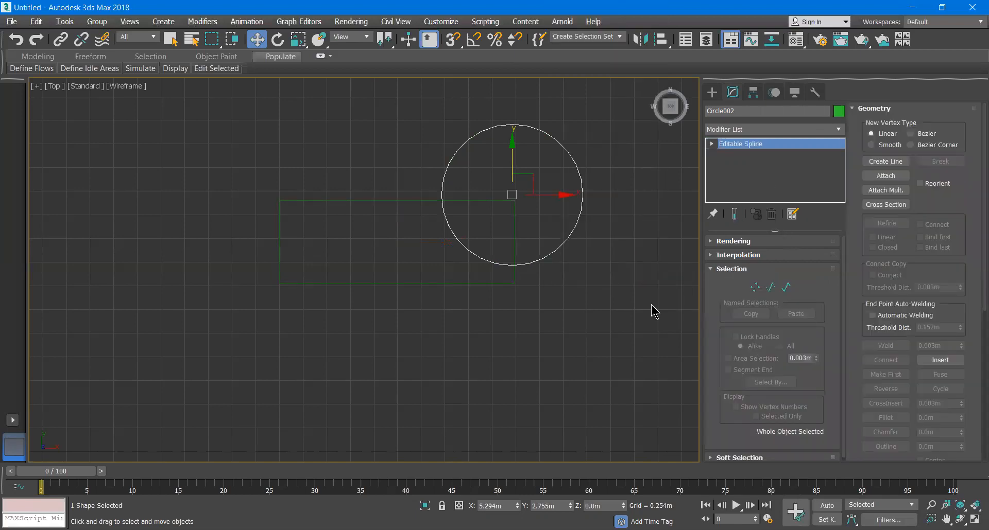
Step: Attach the circle to the rectangle and move the combined shape along X to about 3.38 m
scroll(818, 323, down, 1)
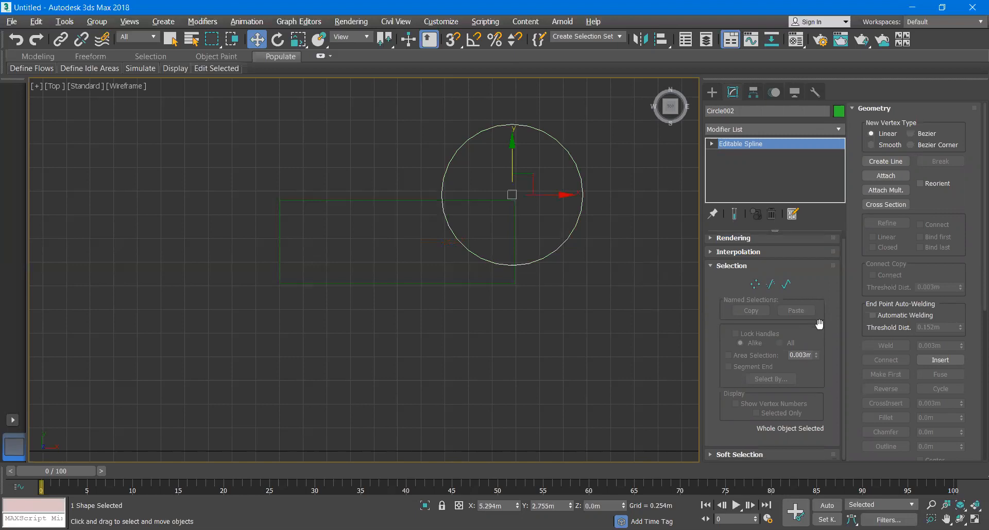
scroll(910, 315, down, 5)
scroll(910, 315, up, 5)
click(401, 219)
click(403, 211)
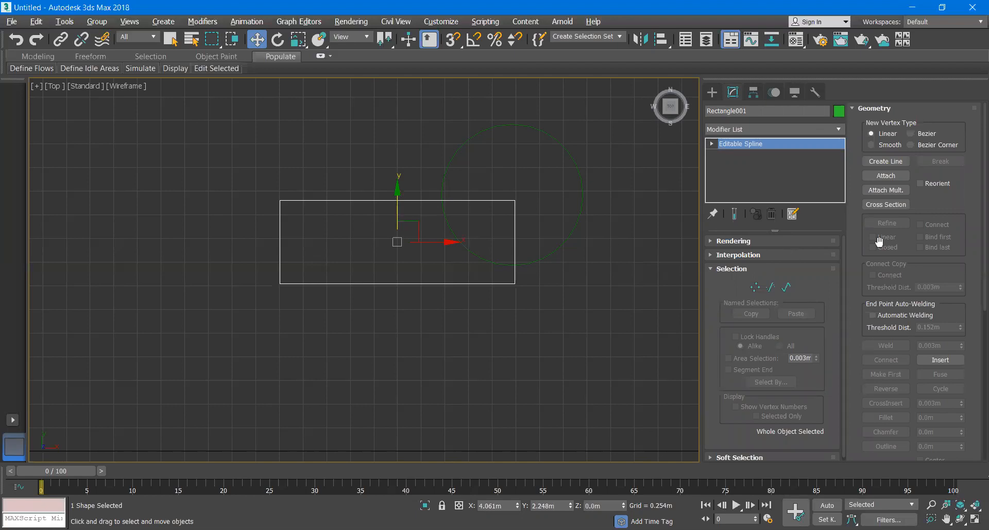
click(893, 178)
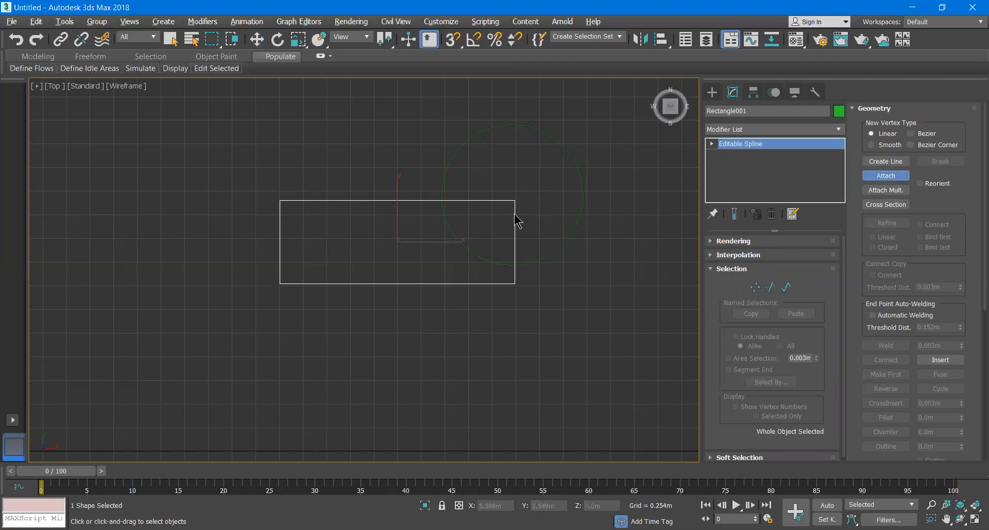
click(573, 159)
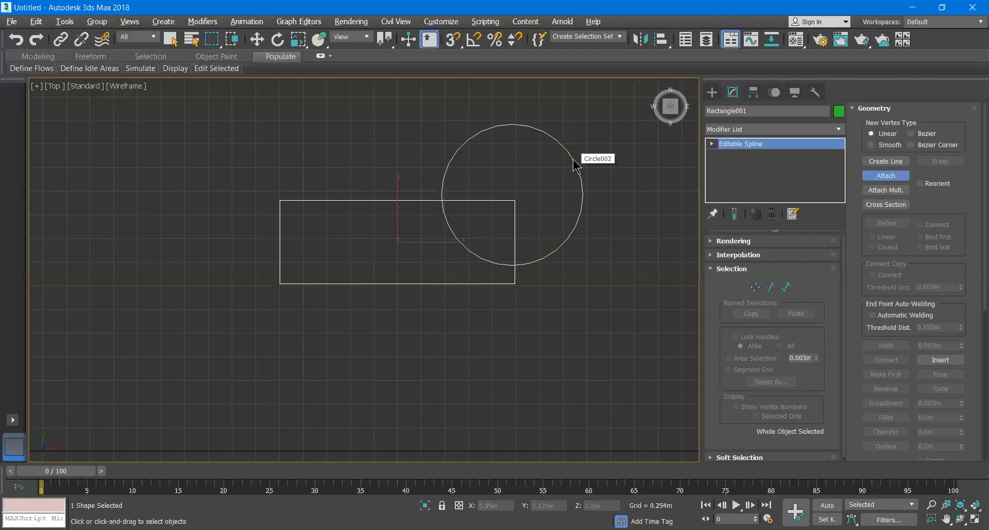
click(257, 40)
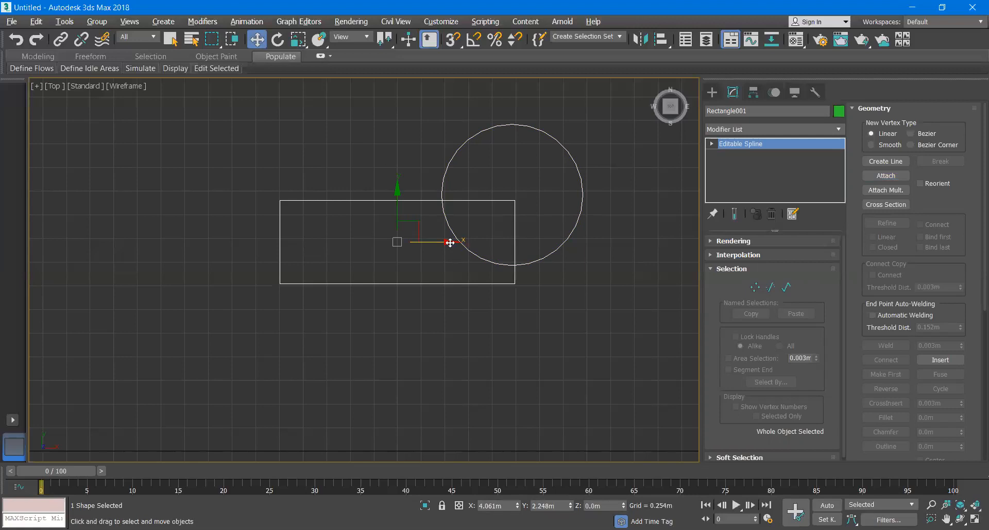
drag(475, 242, 385, 262)
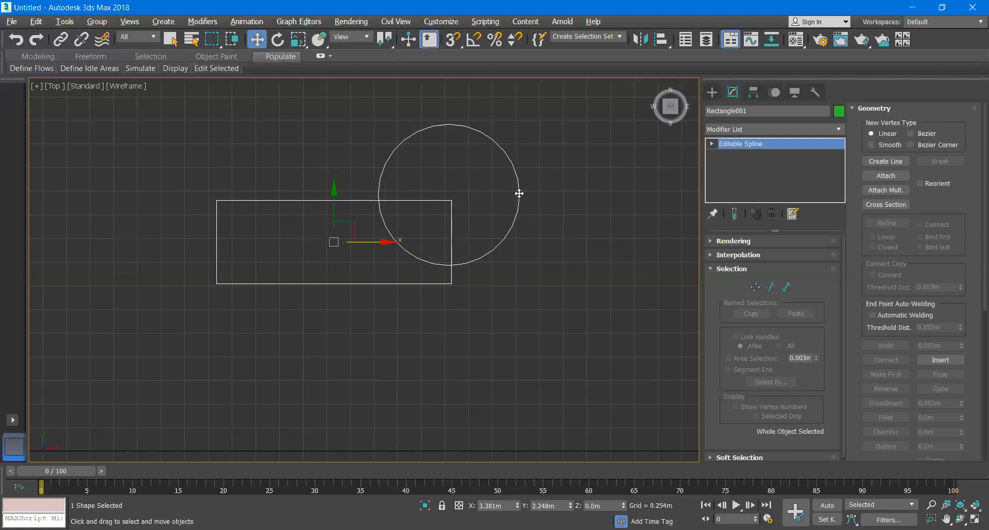
Step: Detach all four segments of the circle from the combined spline as a separate shape named 123
scroll(901, 273, down, 5)
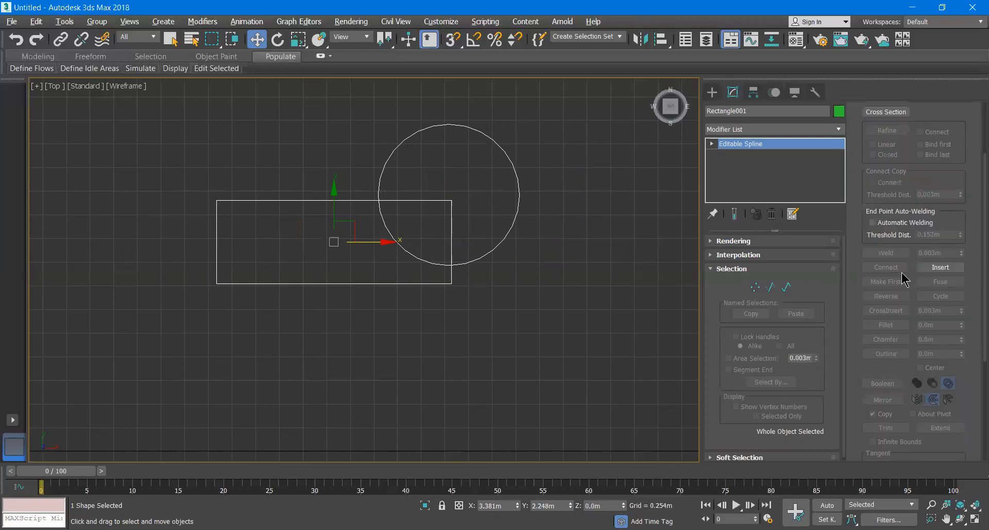
scroll(902, 274, down, 2)
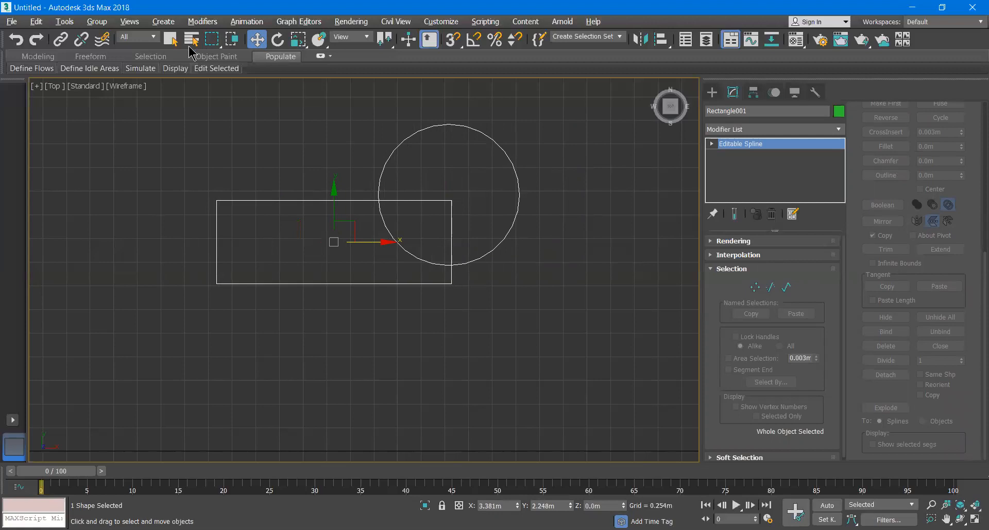
click(171, 39)
click(770, 287)
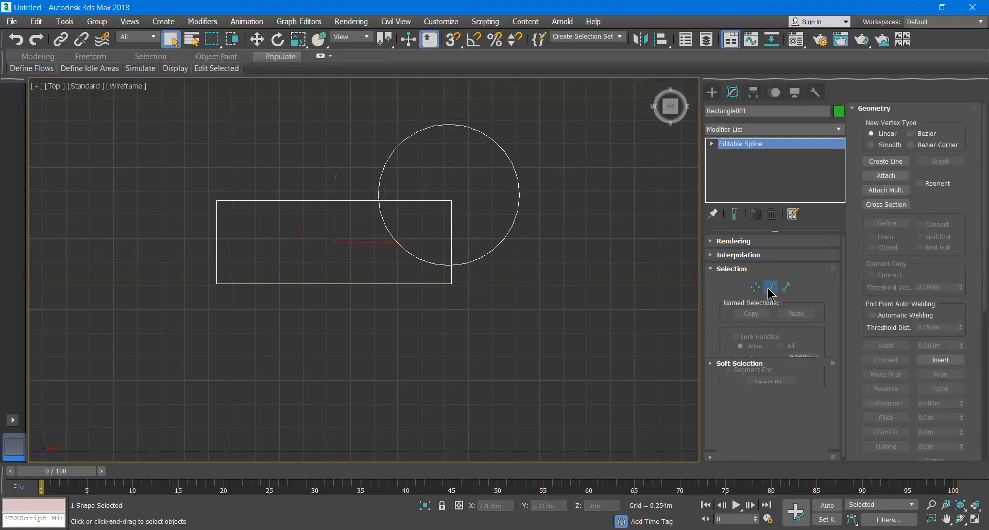
click(395, 148)
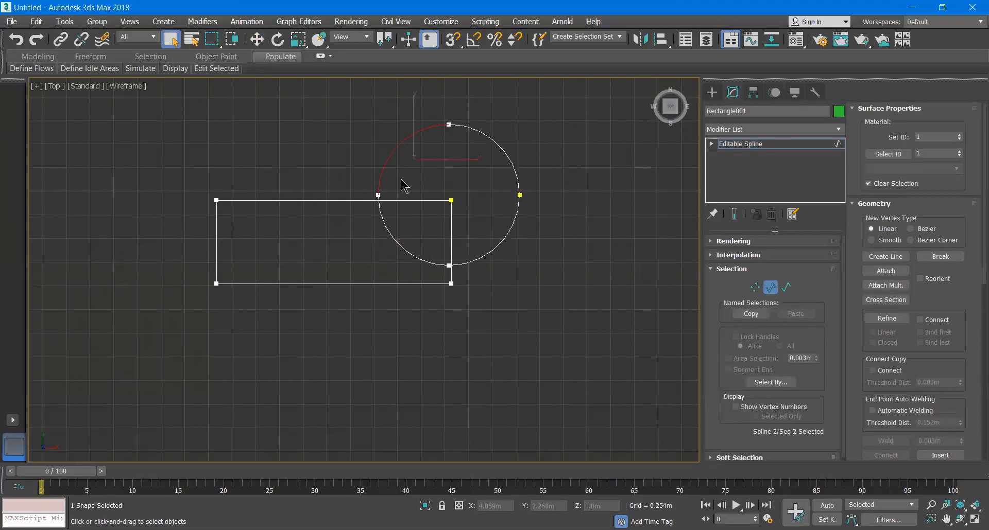
click(404, 249)
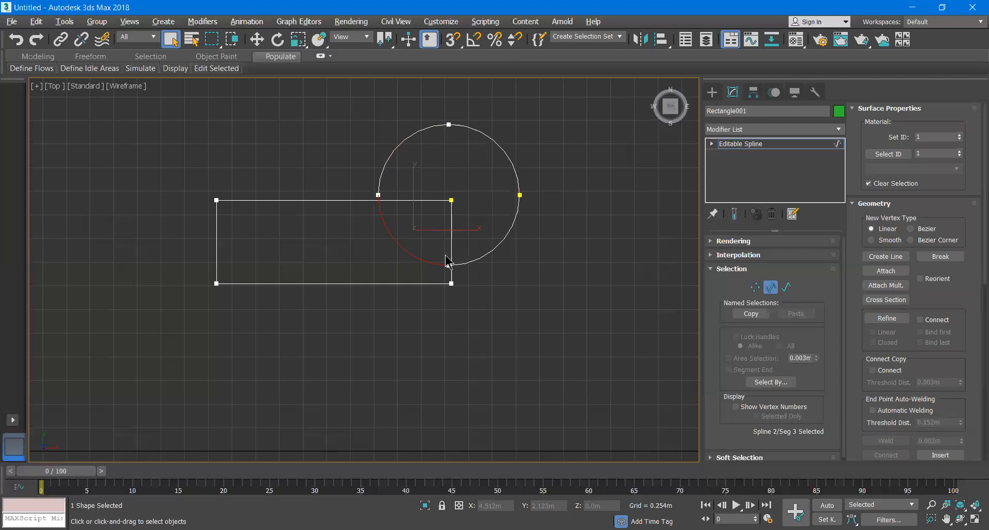
ctrl+click(485, 256)
ctrl+click(507, 156)
ctrl+click(401, 146)
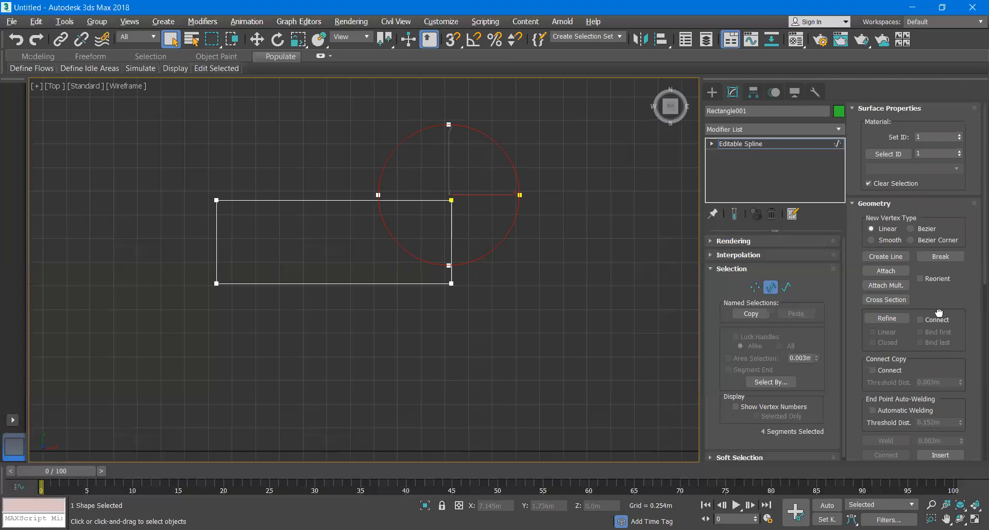
scroll(938, 313, down, 8)
click(882, 425)
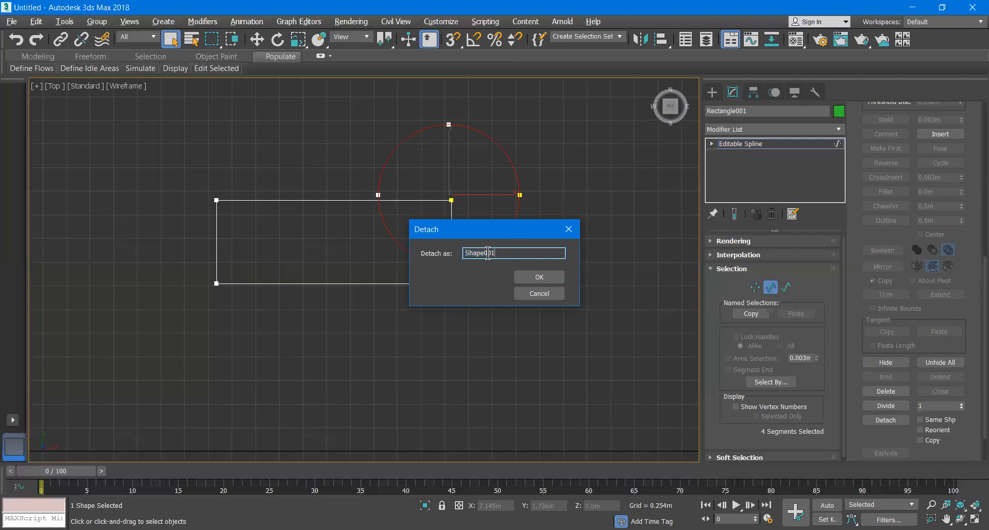
click(505, 256)
drag(504, 256, 471, 254)
text(123)
click(541, 277)
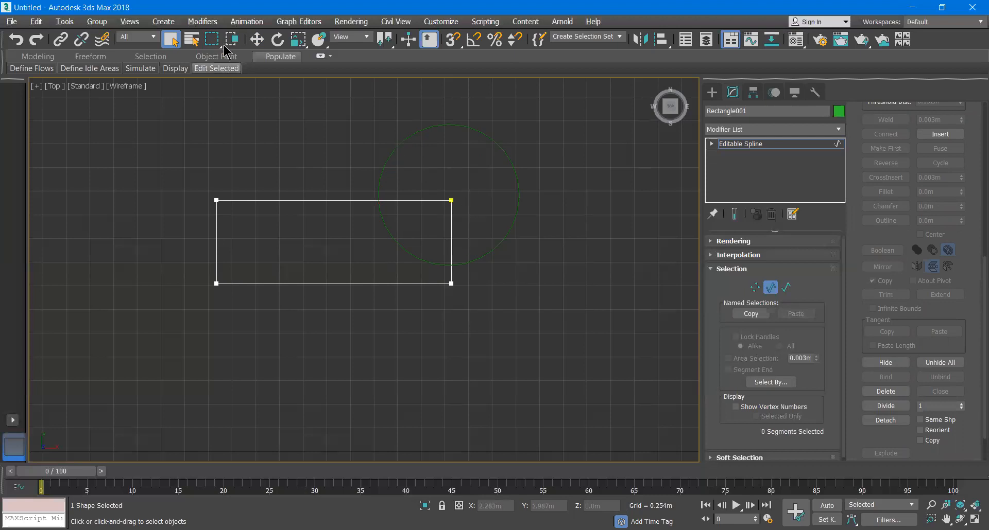
Step: Select the rectangle's top segment, and switch from the segment level to the vertex level
click(256, 39)
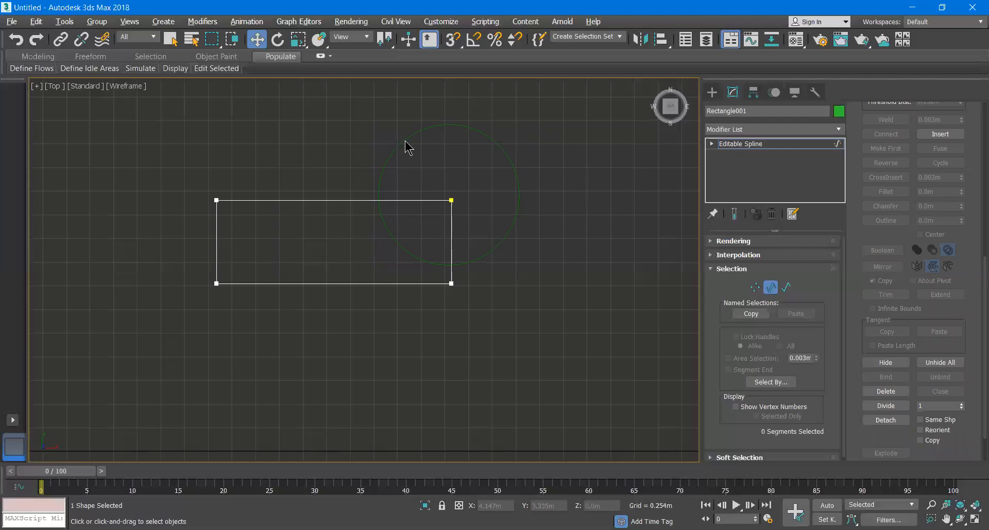
click(356, 201)
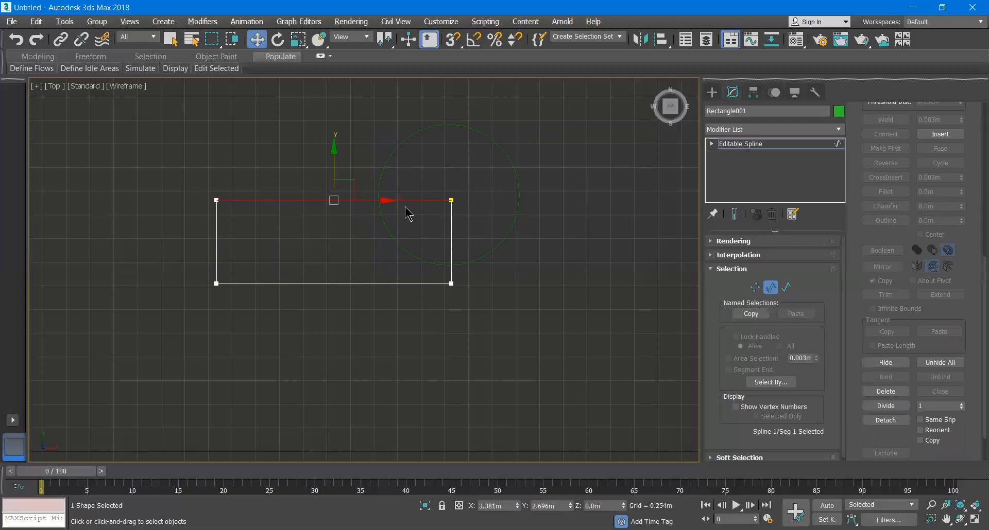
click(171, 40)
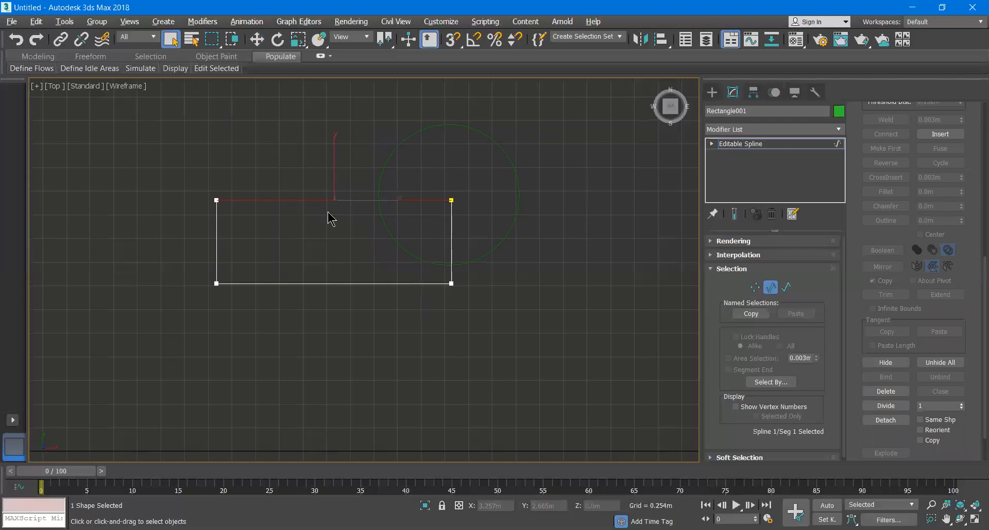
click(770, 287)
click(755, 287)
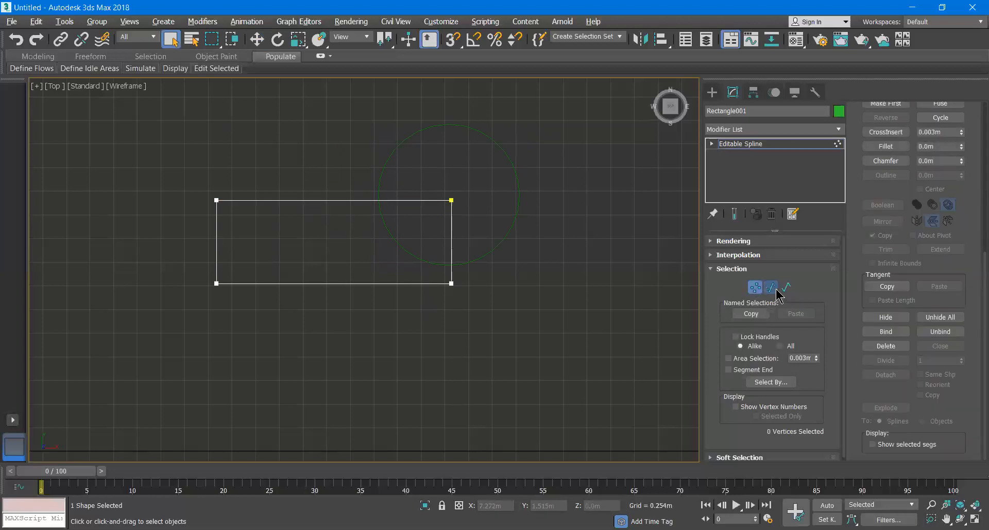
Step: At spline level, select the whole rectangle and move it along X to about 3.276 m
click(786, 287)
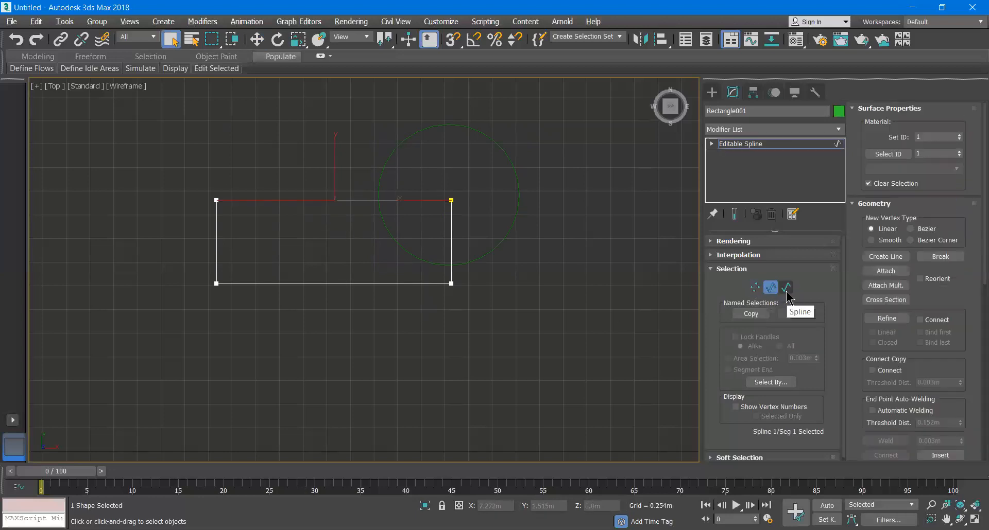
click(281, 200)
click(259, 44)
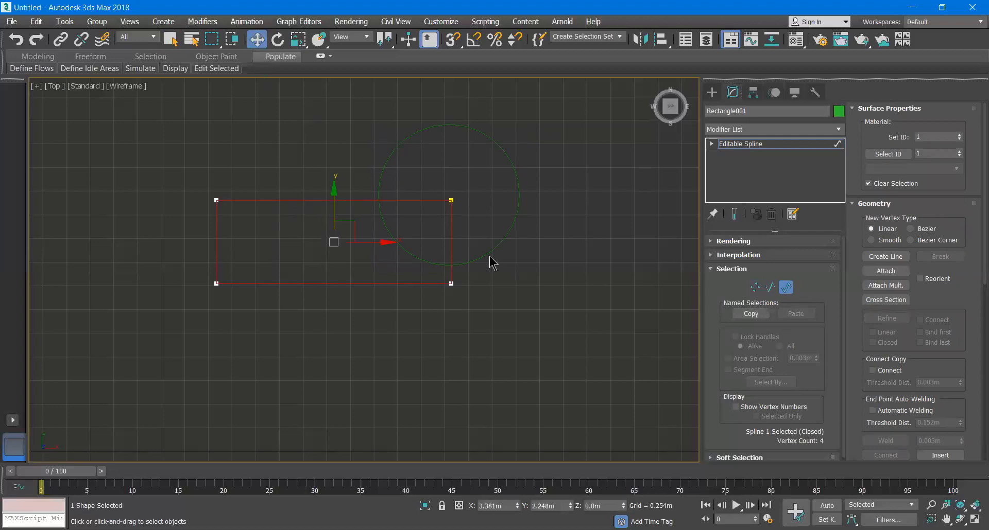
mouse_move(387, 240)
mouse_down()
mouse_move(353, 250)
mouse_move(380, 248)
mouse_up()
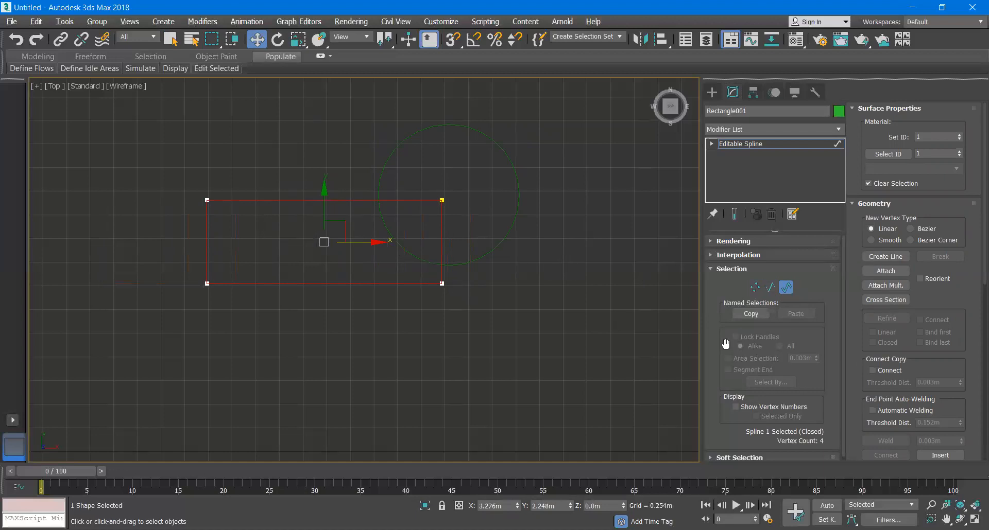
Step: At vertex level, use CrossInsert with a 0.003 m threshold where the rectangle's right edge crosses the circle
scroll(437, 261, up, 2)
middle_drag(416, 221, 410, 257)
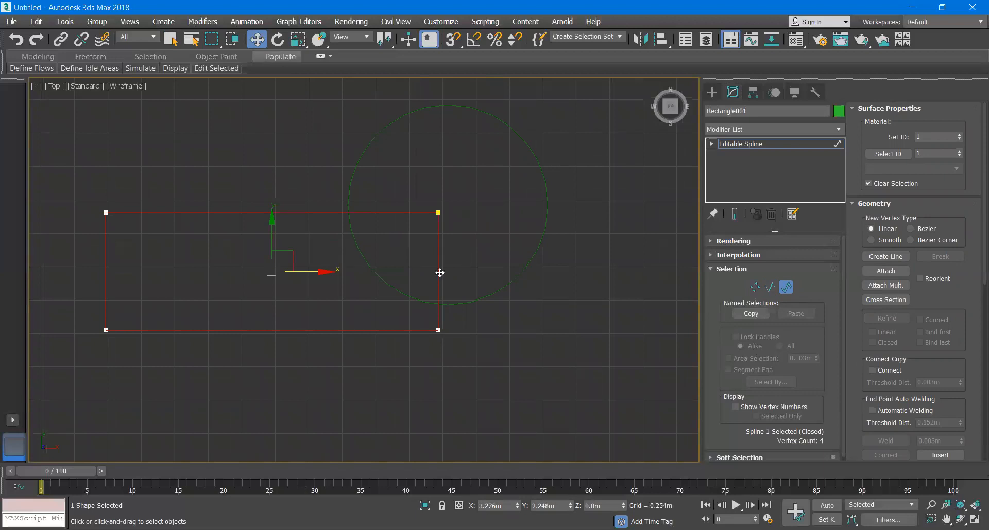
scroll(428, 316, up, 2)
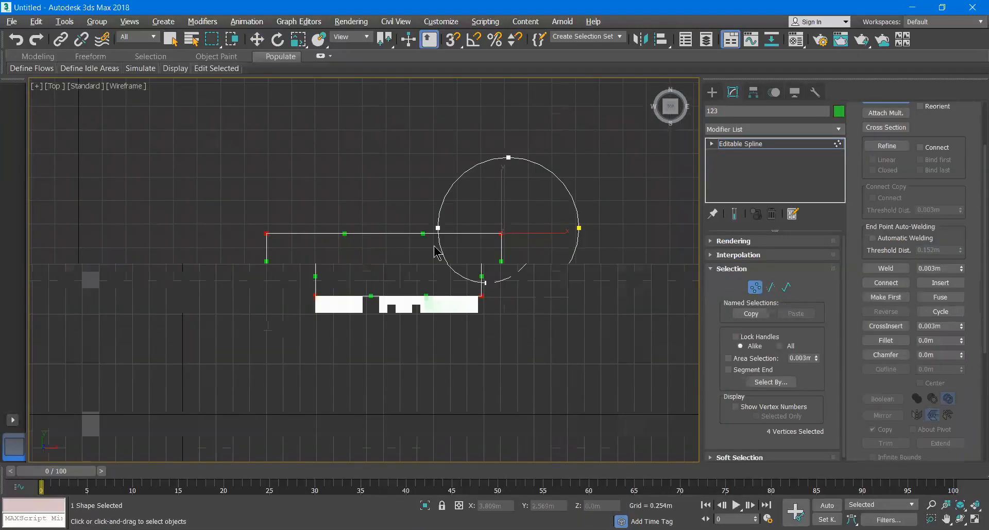
scroll(464, 258, down, 2)
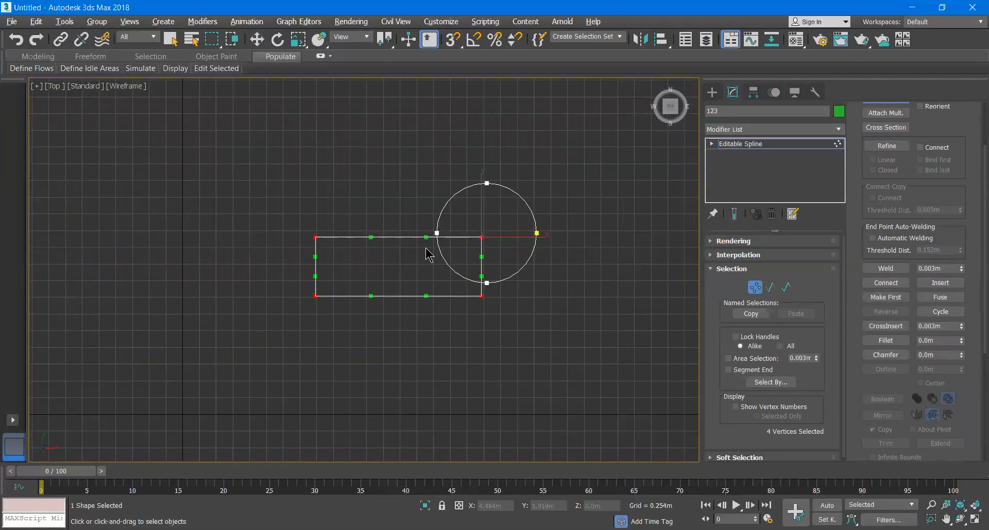
click(754, 287)
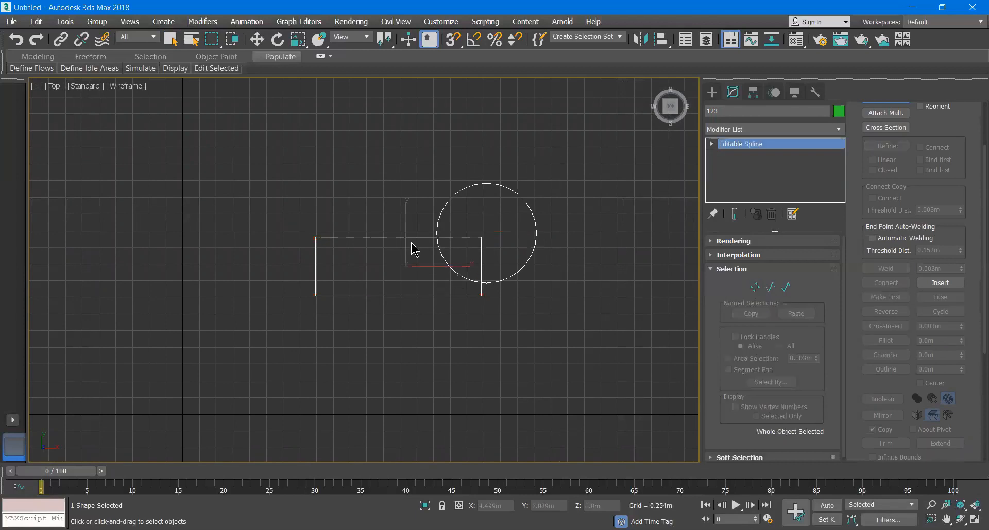
click(755, 287)
scroll(489, 285, up, 3)
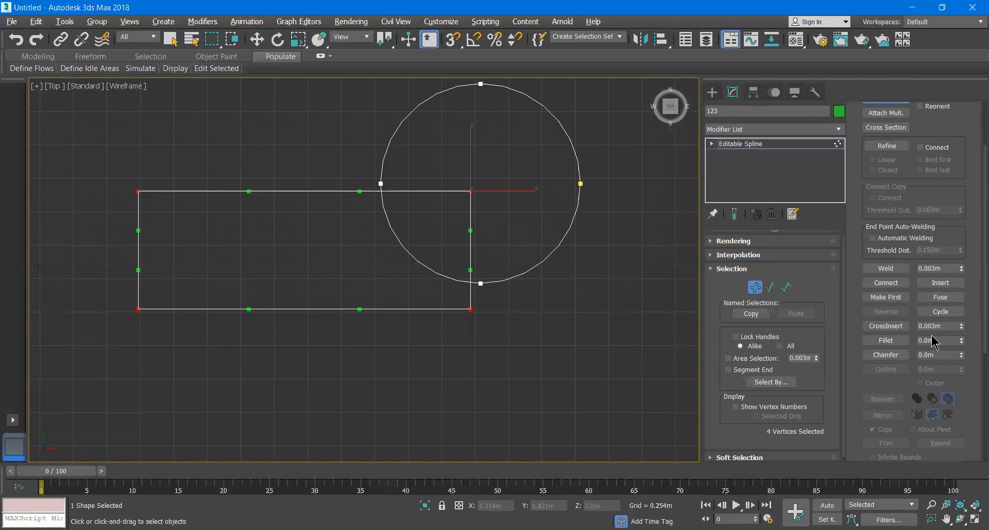
click(885, 327)
scroll(470, 282, up, 4)
click(860, 332)
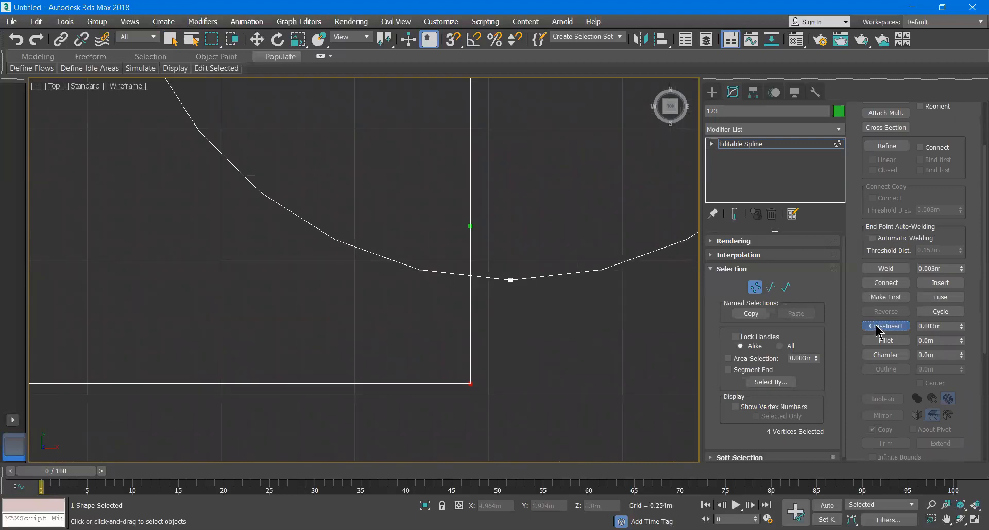
click(470, 275)
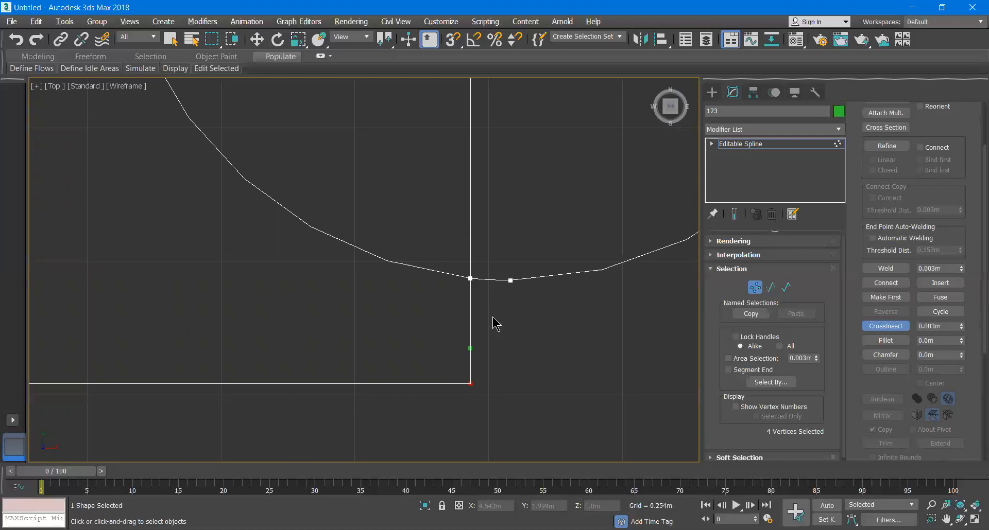
Step: Insert vertices with CrossInsert where the rectangle's top edge crosses the circle, and leave the tool
scroll(461, 278, down, 1)
scroll(462, 279, down, 4)
middle_drag(432, 223, 439, 280)
click(343, 214)
scroll(343, 213, up, 3)
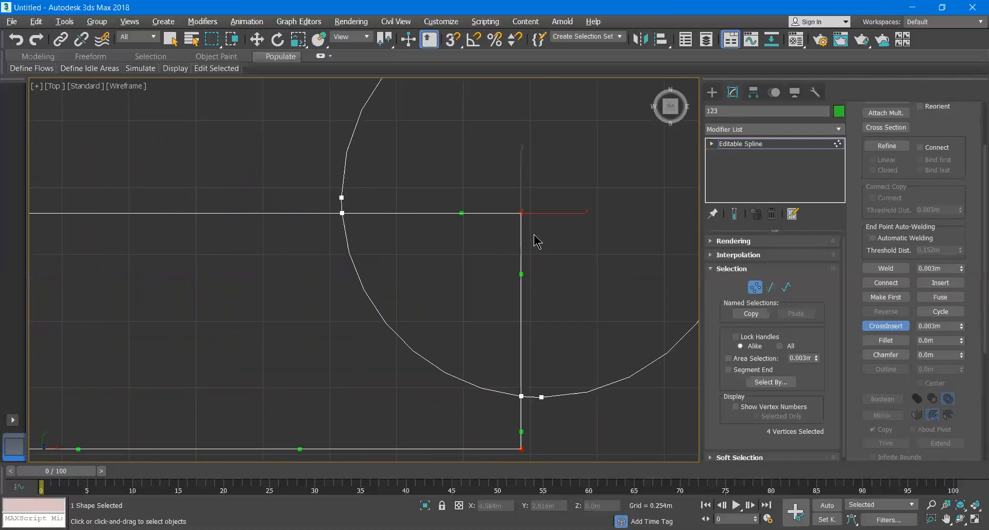
middle_drag(542, 348, 516, 280)
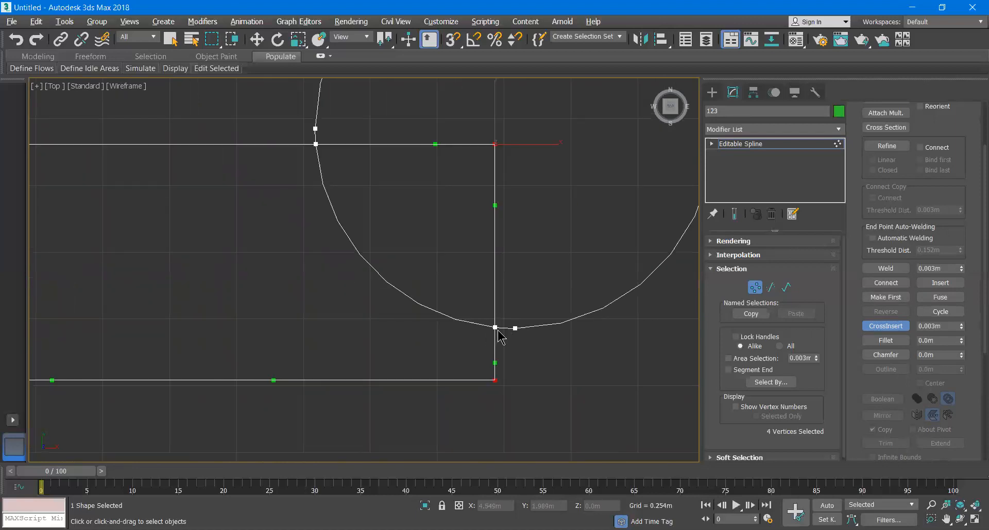
click(170, 39)
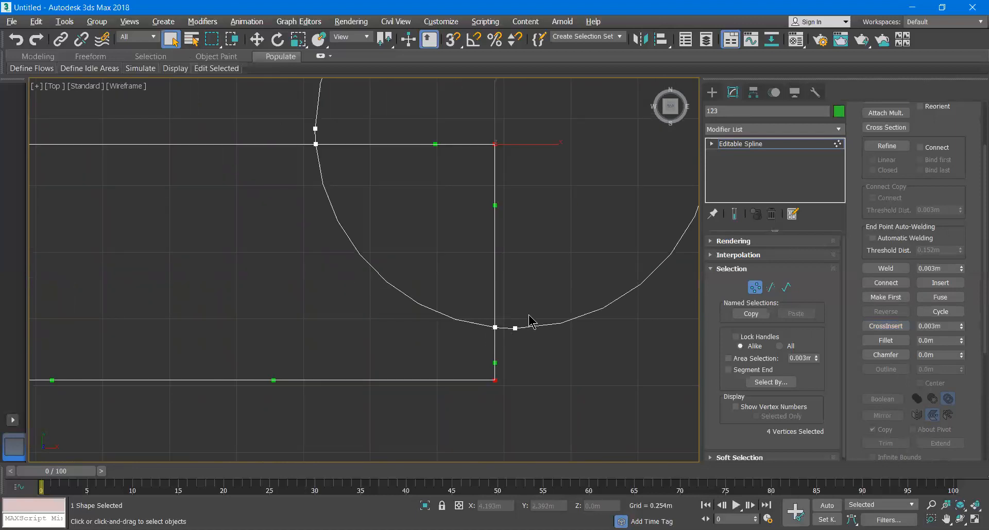
Step: Break the rectangle's inserted vertex at the crossing on its right edge
click(495, 328)
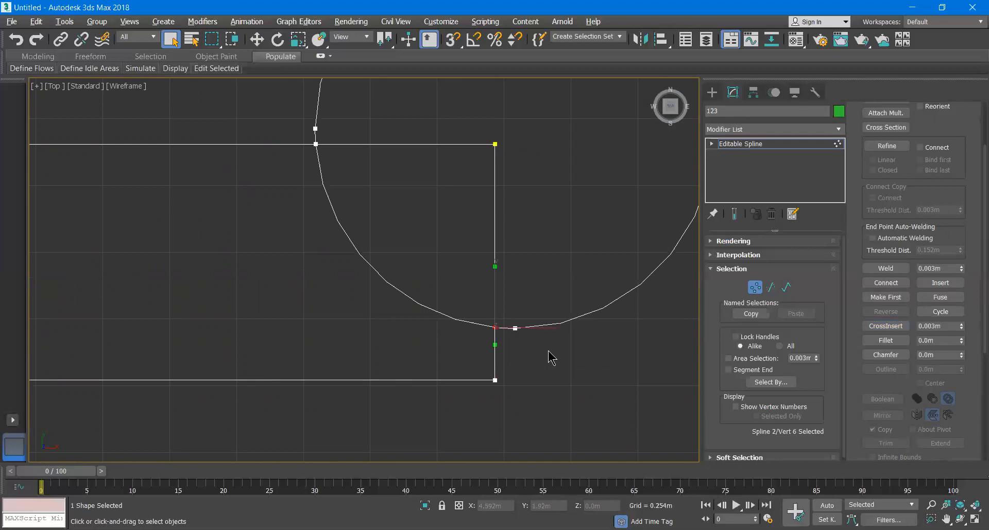
scroll(951, 184, up, 3)
scroll(951, 184, up, 2)
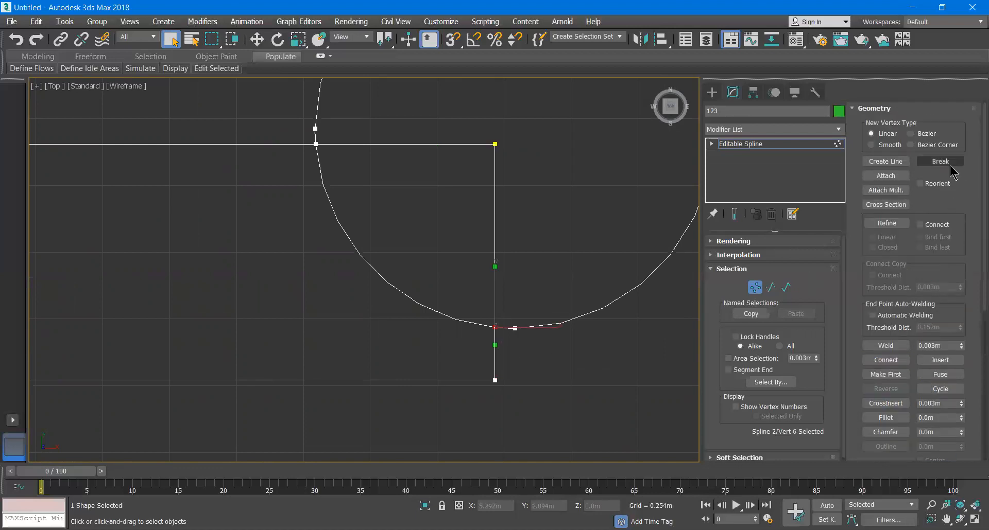
click(948, 163)
click(495, 327)
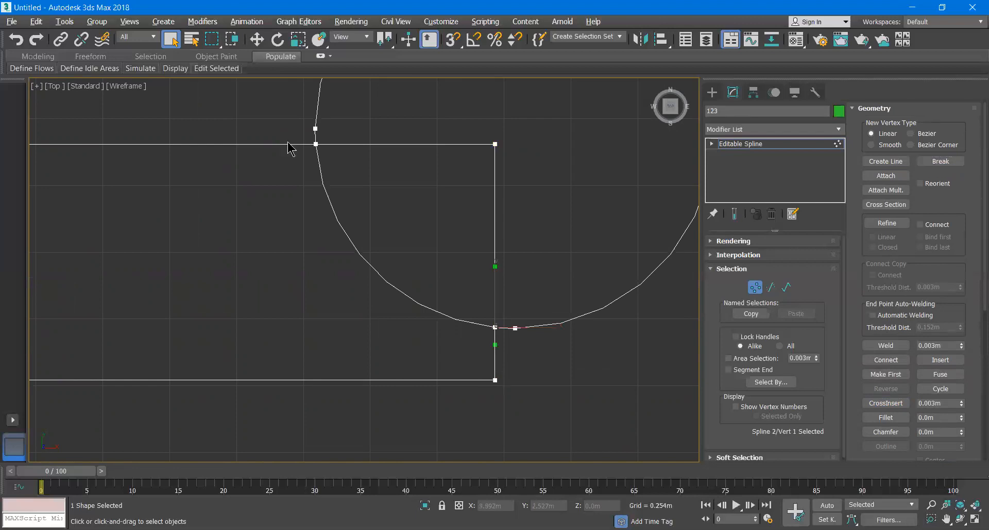
Step: Pull the two broken vertices away from the right-edge crossing, placing the second at about X 5.08 m, Y 2.145 m
click(257, 40)
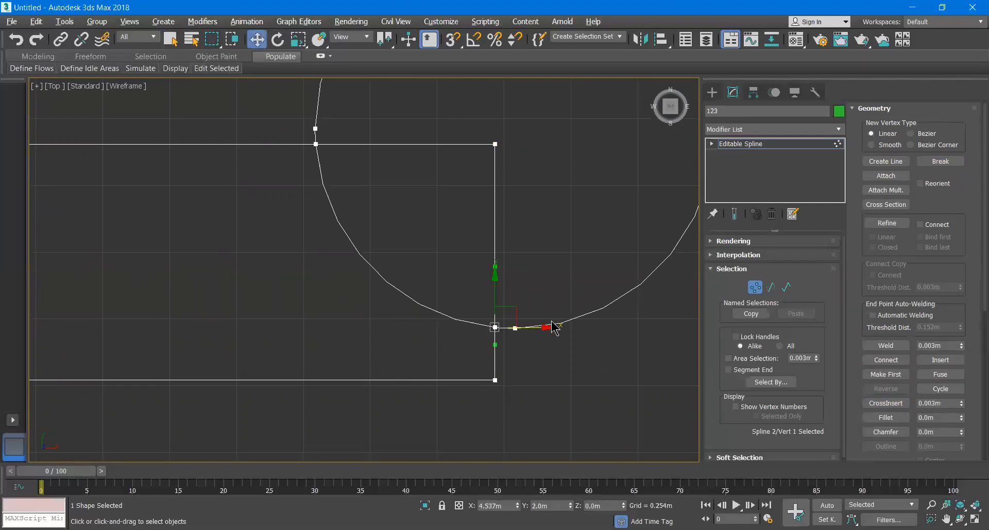
drag(550, 327, 613, 327)
click(494, 328)
drag(502, 281, 500, 243)
drag(544, 290, 691, 309)
scroll(566, 354, down, 5)
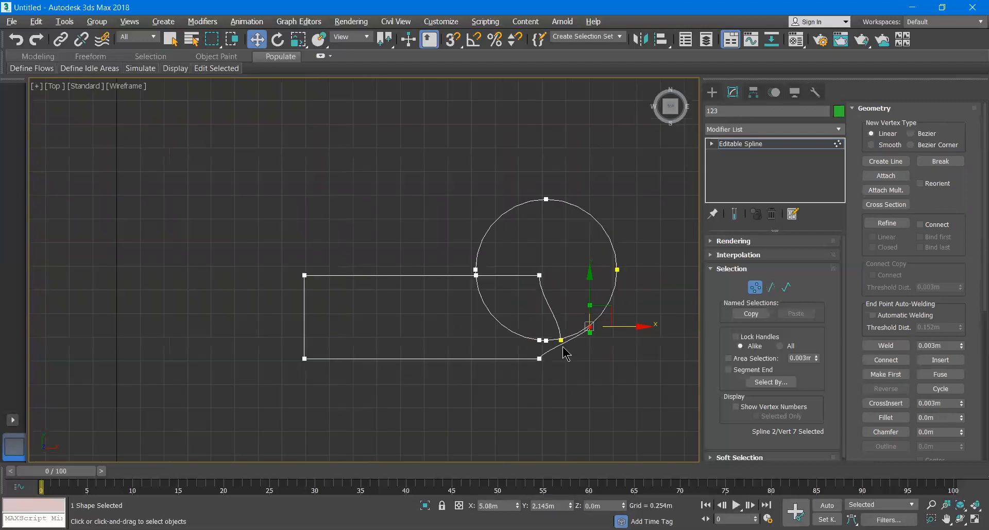
scroll(567, 352, up, 3)
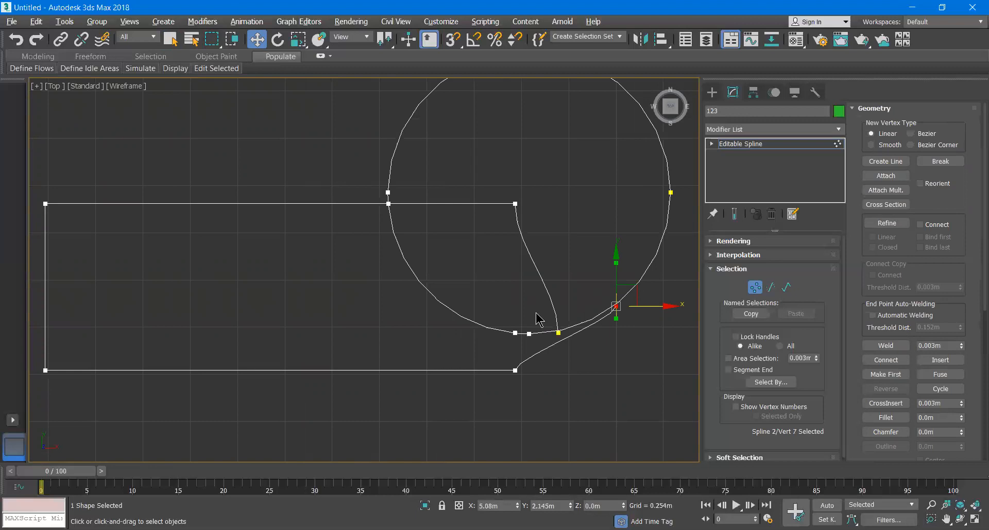
Step: Undo the moves of both broken vertices
key(ctrl+z)
key(ctrl+z)
key(ctrl+z)
key(ctrl+z)
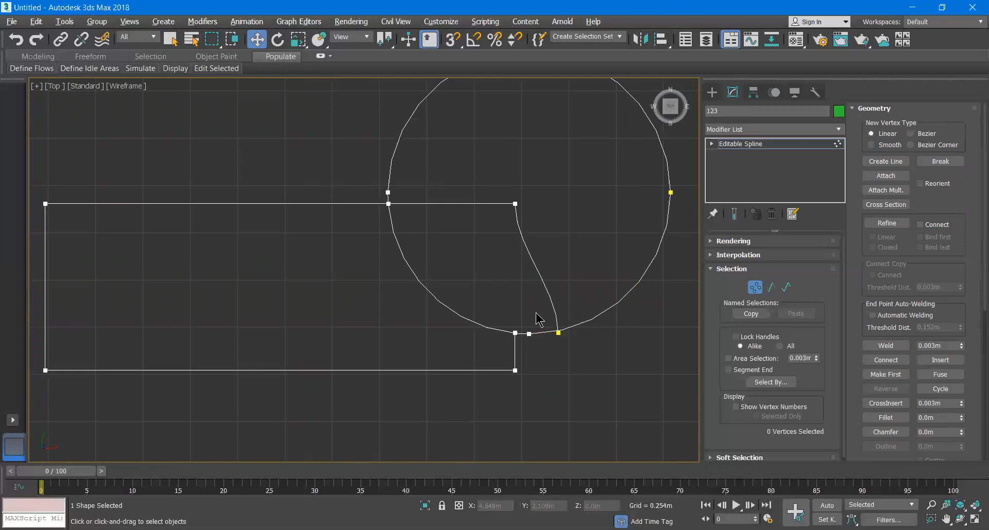
key(ctrl+z)
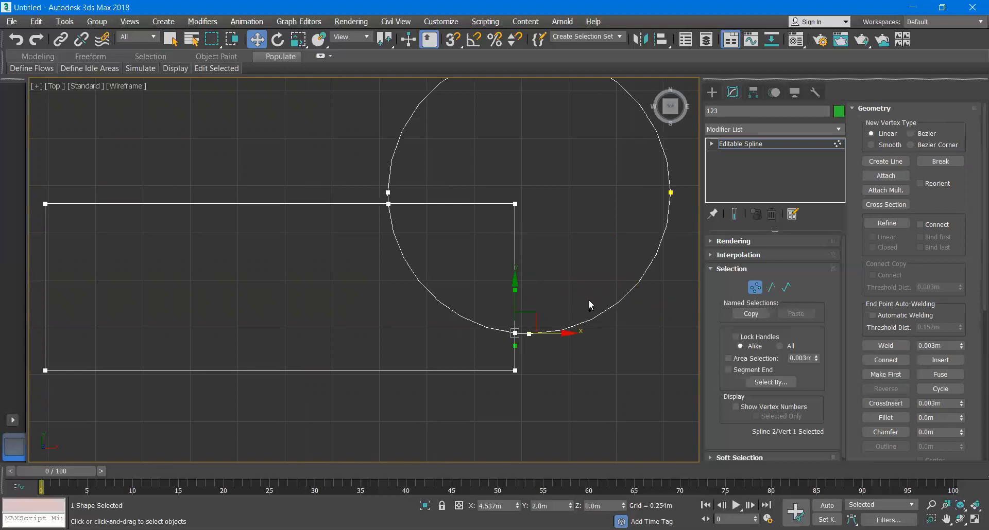
scroll(589, 303, down, 2)
middle_drag(602, 306, 559, 324)
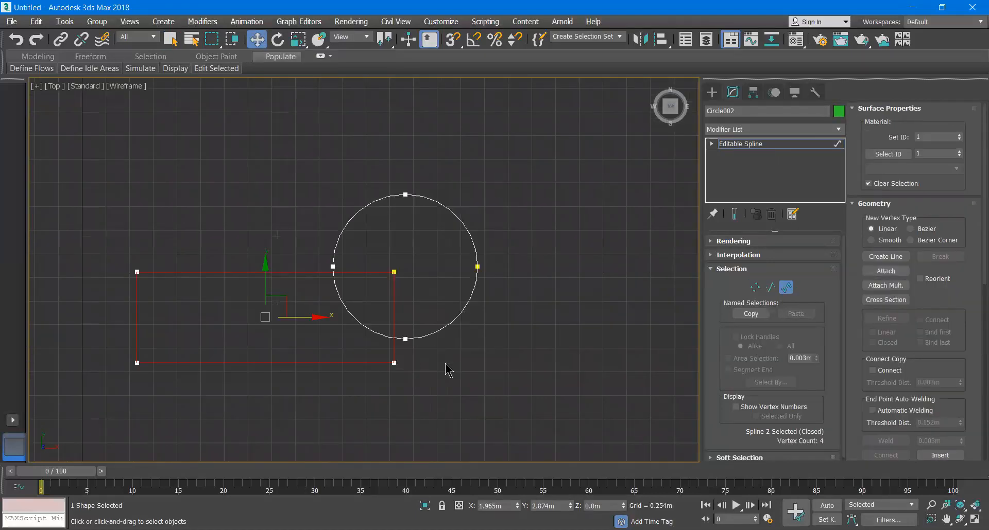
Step: At spline level, set the Boolean type to Union and select the circle spline as the first operand
click(786, 288)
click(786, 288)
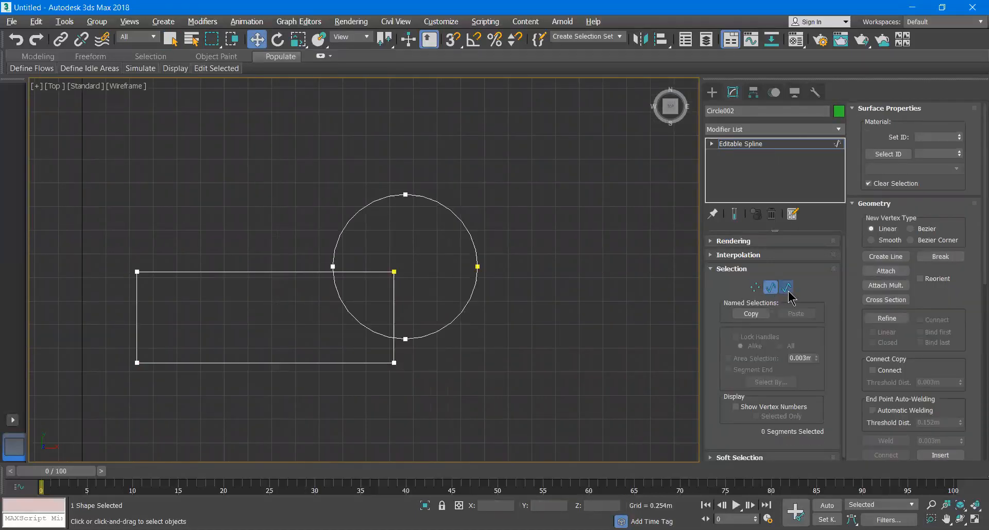
click(356, 210)
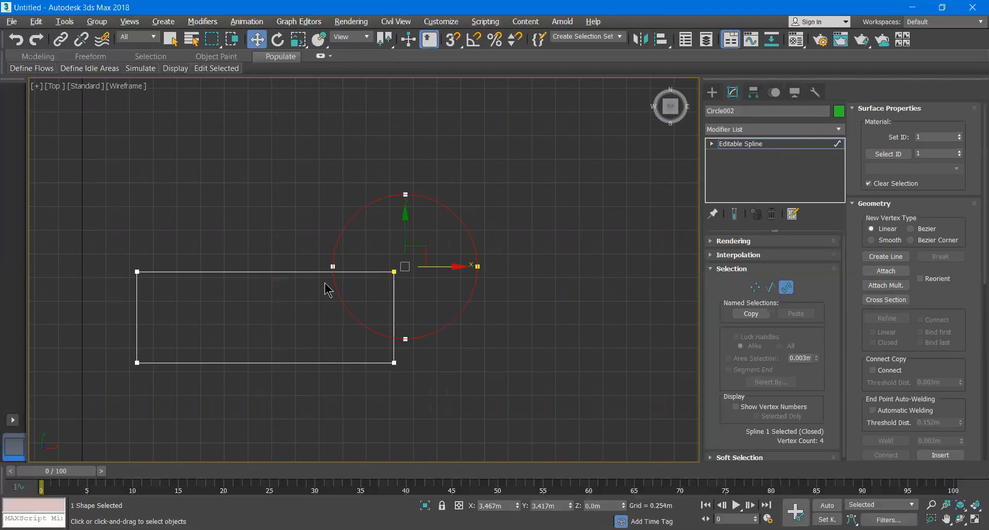
click(314, 274)
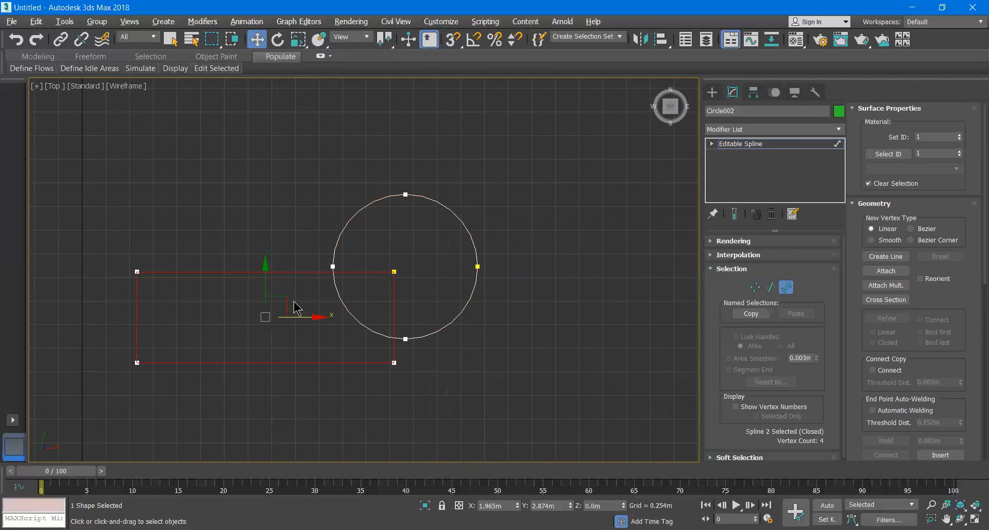
scroll(936, 359, down, 6)
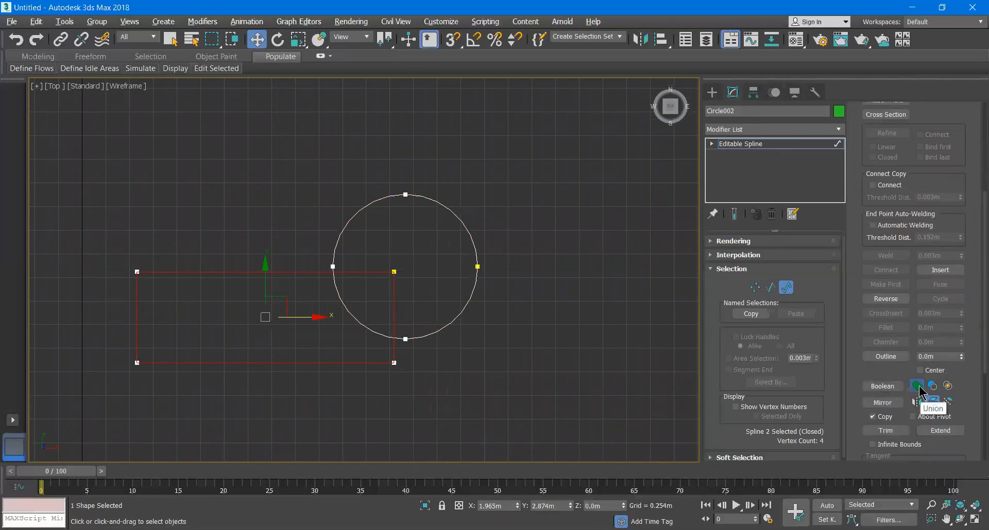
click(919, 388)
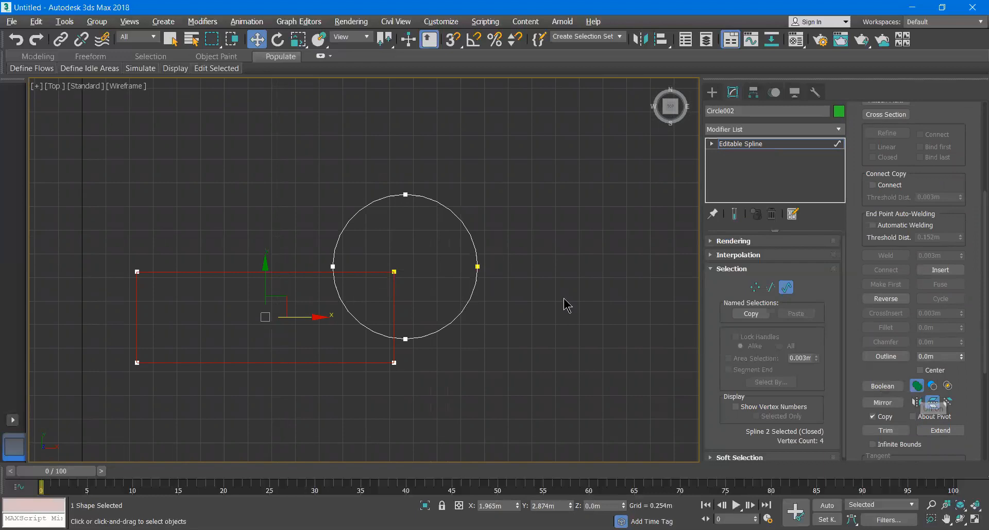
click(464, 228)
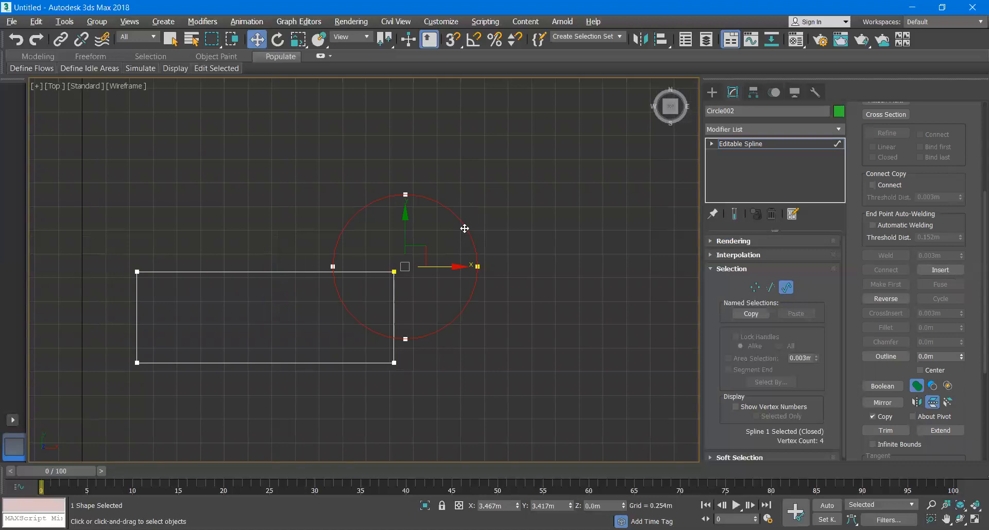
Step: Unite the rectangle with the circle using the spline Boolean, and undo the union
click(882, 386)
click(369, 272)
scroll(335, 281, up, 3)
scroll(337, 284, down, 1)
scroll(338, 284, down, 2)
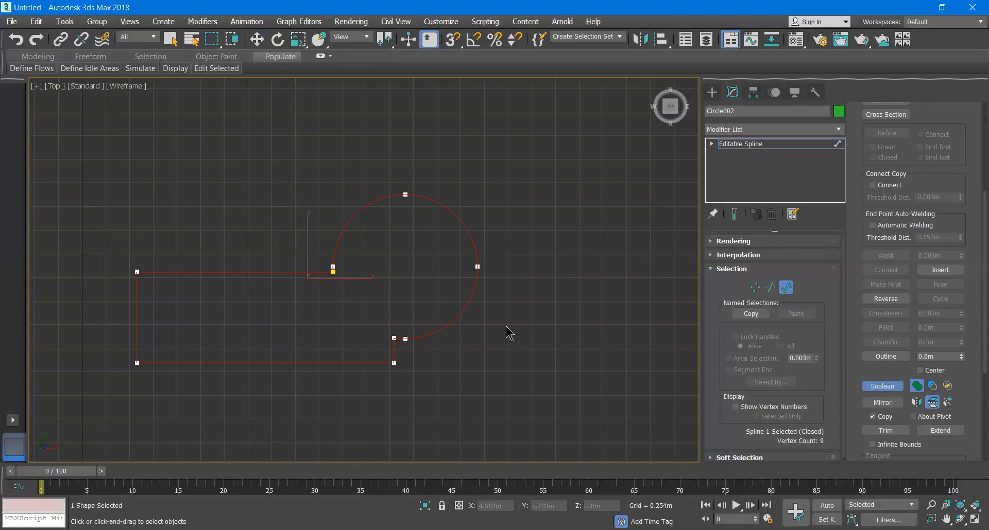
key(ctrl+z)
Step: Set the Boolean type to Subtraction and subtract the rectangle from the circle spline
click(932, 386)
click(882, 386)
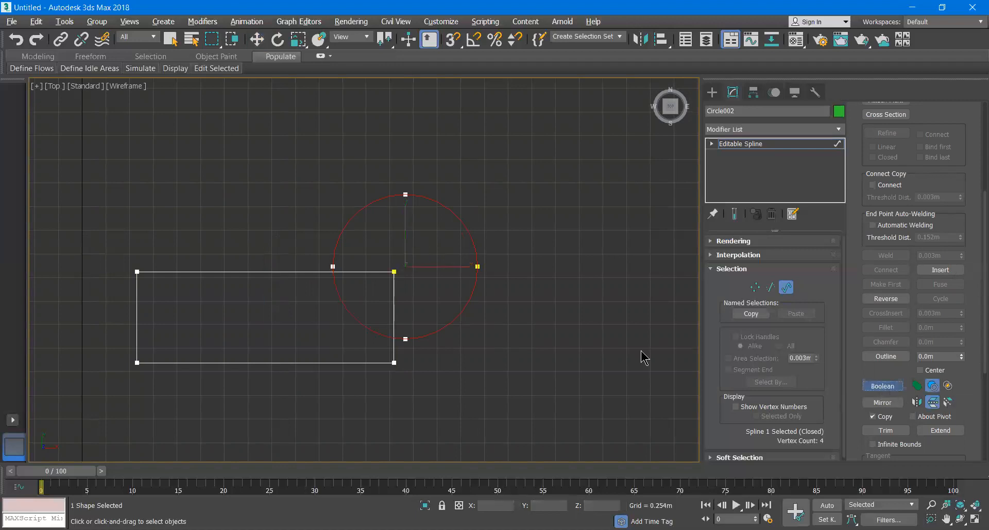
click(364, 273)
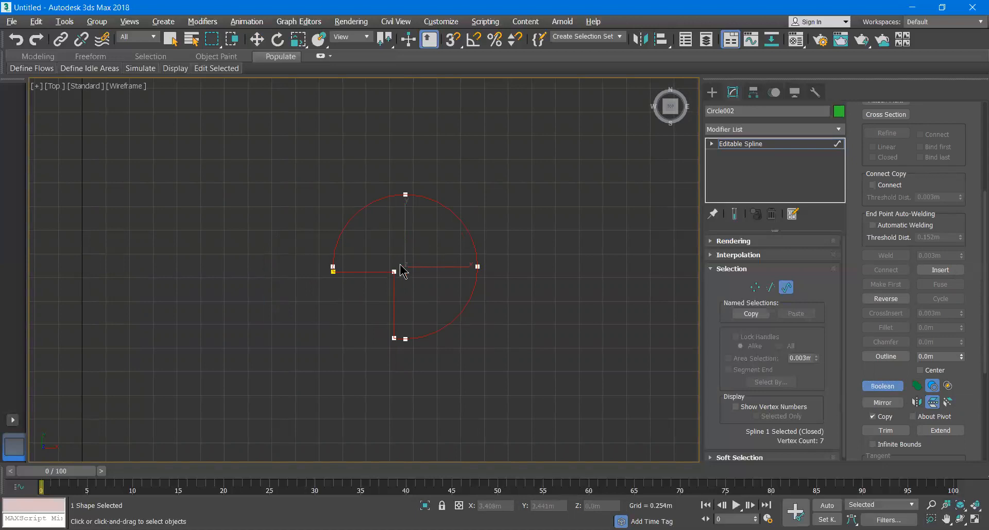
Step: Undo the Boolean subtraction and intersect the rectangle spline with the circle using the spline Boolean's Intersection type
key(ctrl+z)
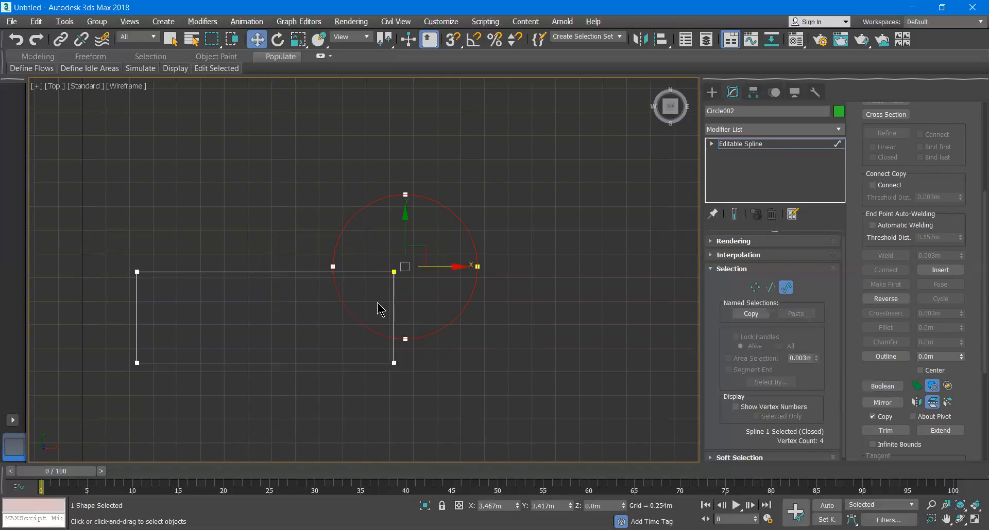
click(310, 274)
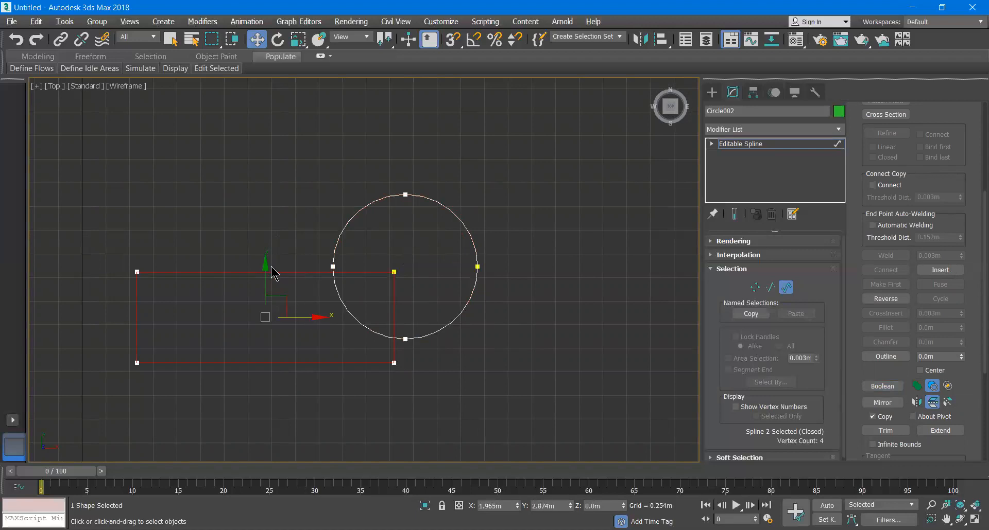
click(947, 386)
click(882, 387)
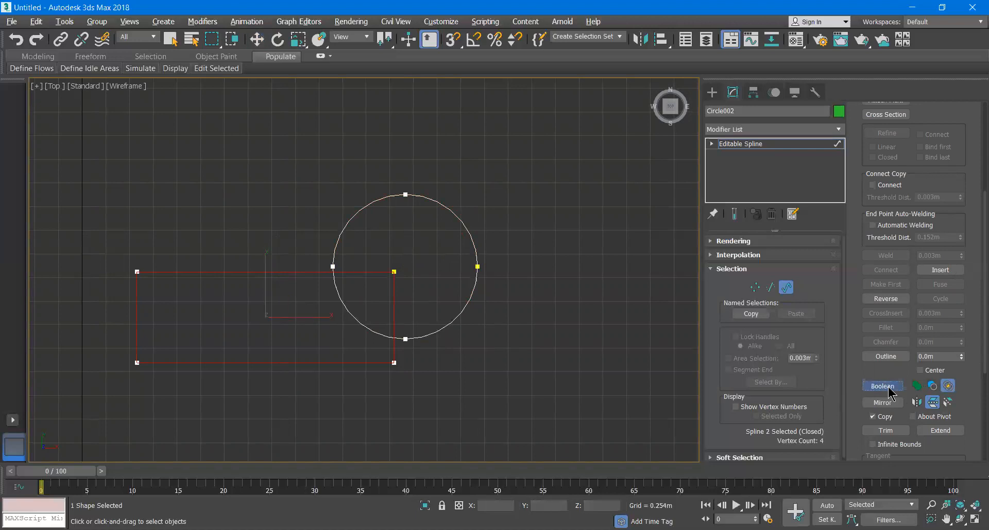
click(462, 222)
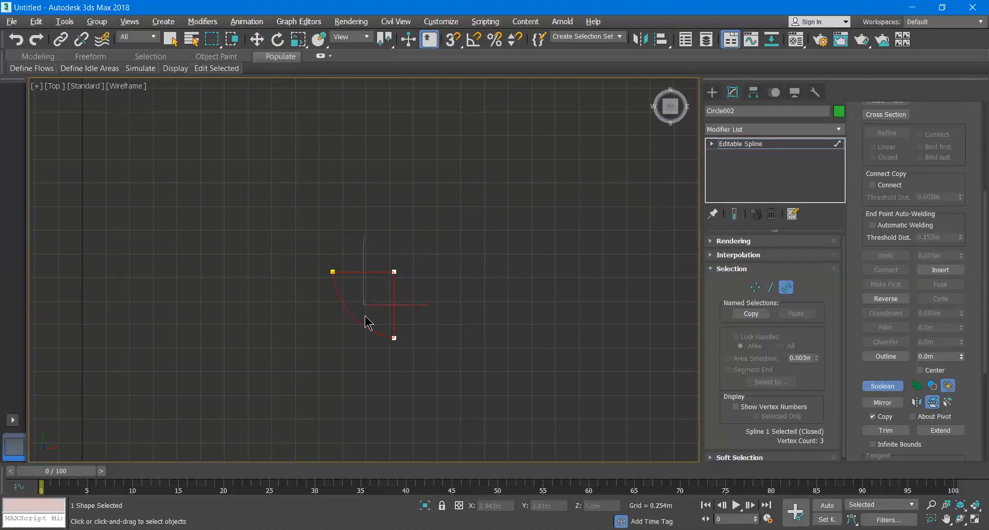
Step: Mirror the intersected spline horizontally as a copy and move the copy along X to about 4.46 m, clear of the original
click(916, 403)
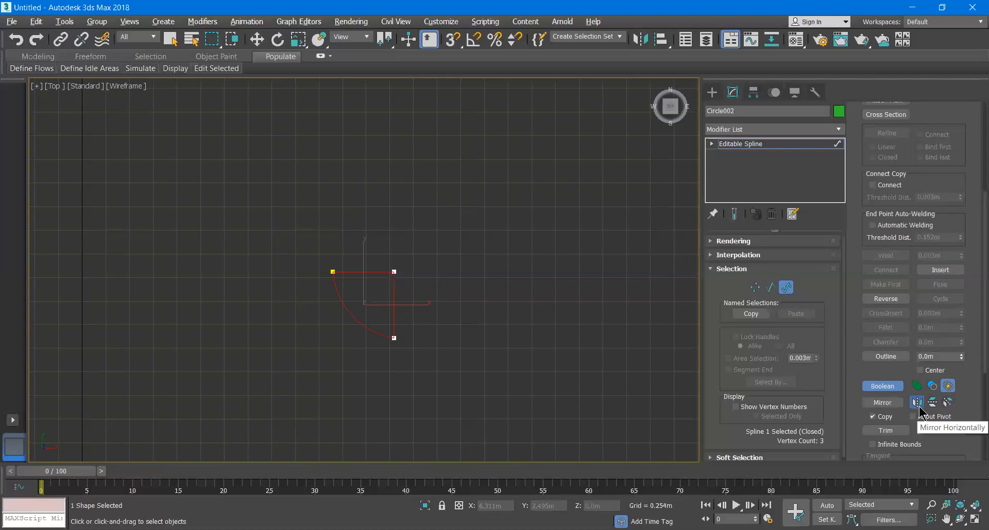
click(882, 403)
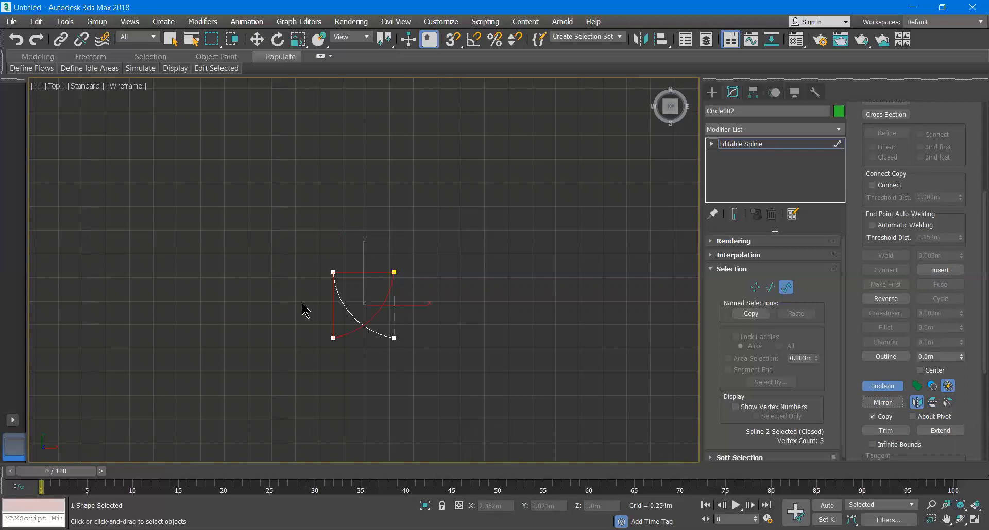
click(256, 40)
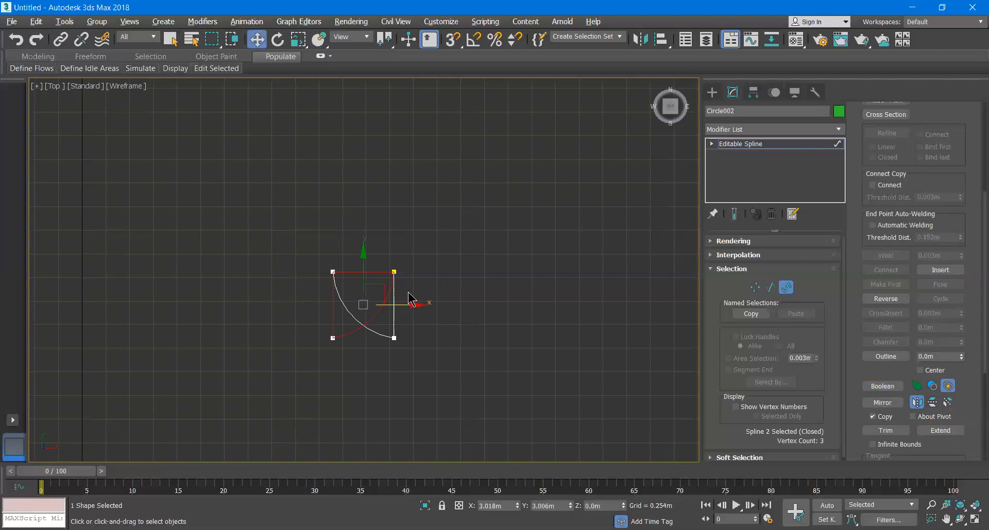
drag(412, 304, 545, 316)
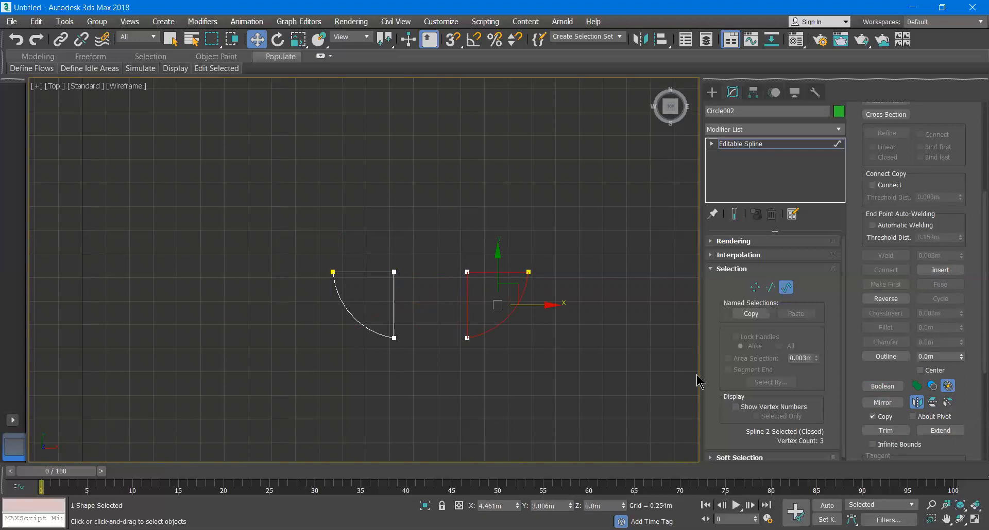
Step: Mirror the moved spline vertically as a copy, and mirror that copy vertically again with Copy turned off
click(933, 402)
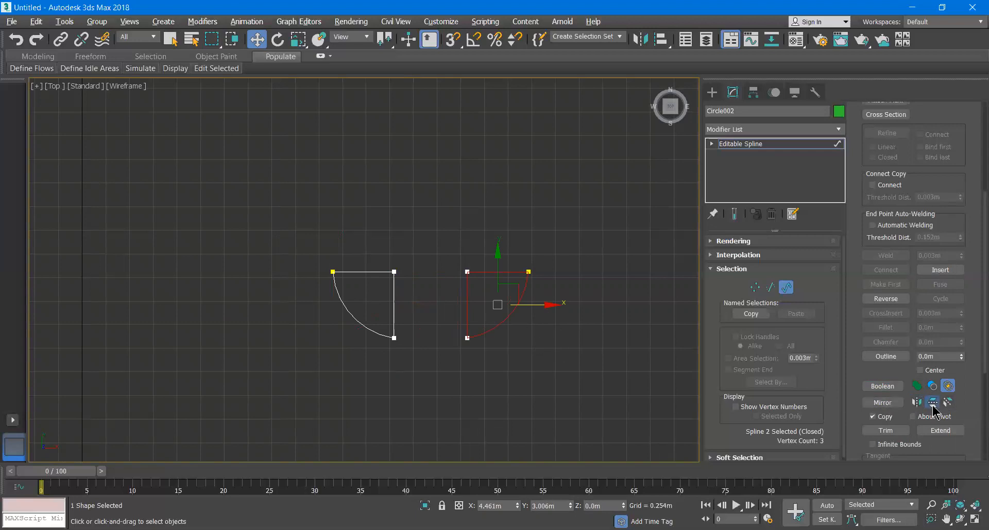
click(882, 405)
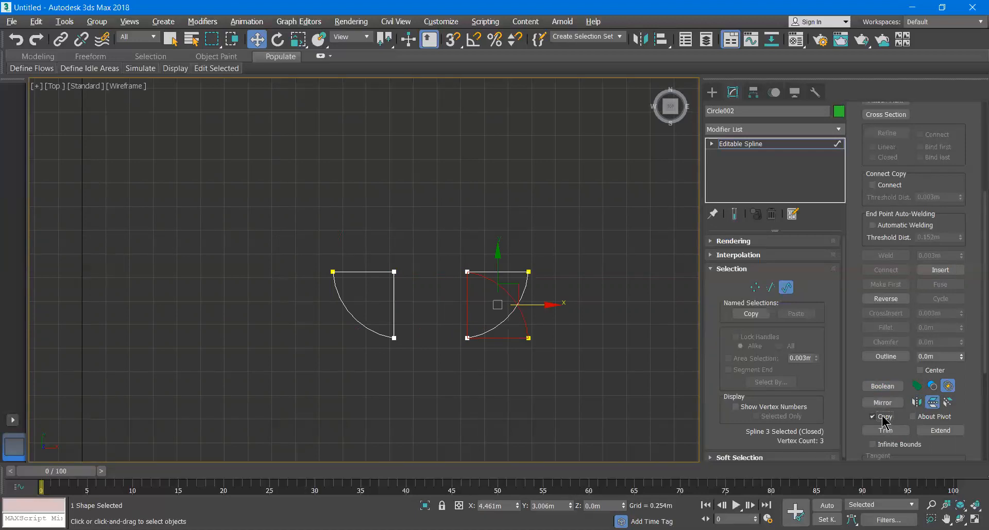
click(884, 416)
click(886, 406)
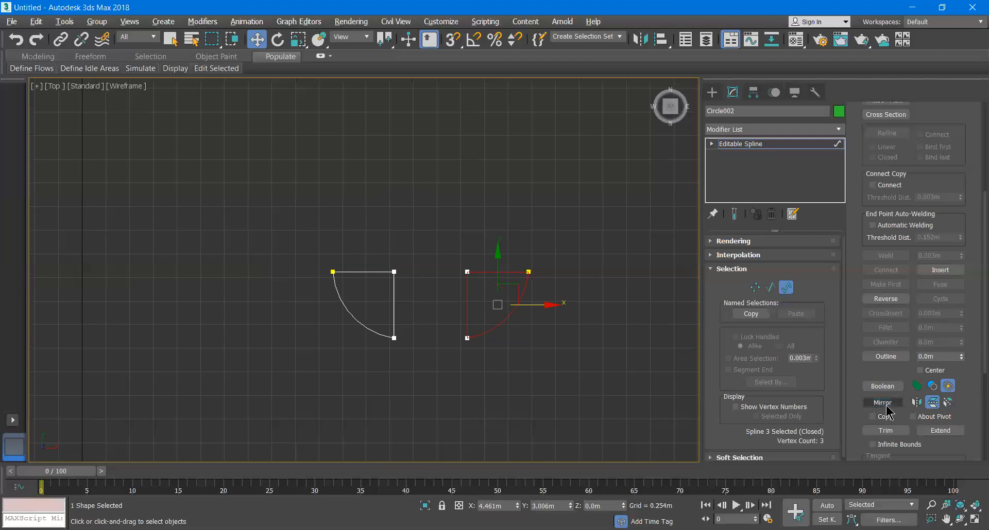
Step: Set the spline mirror direction to both axes with the Copy option turned on
click(948, 402)
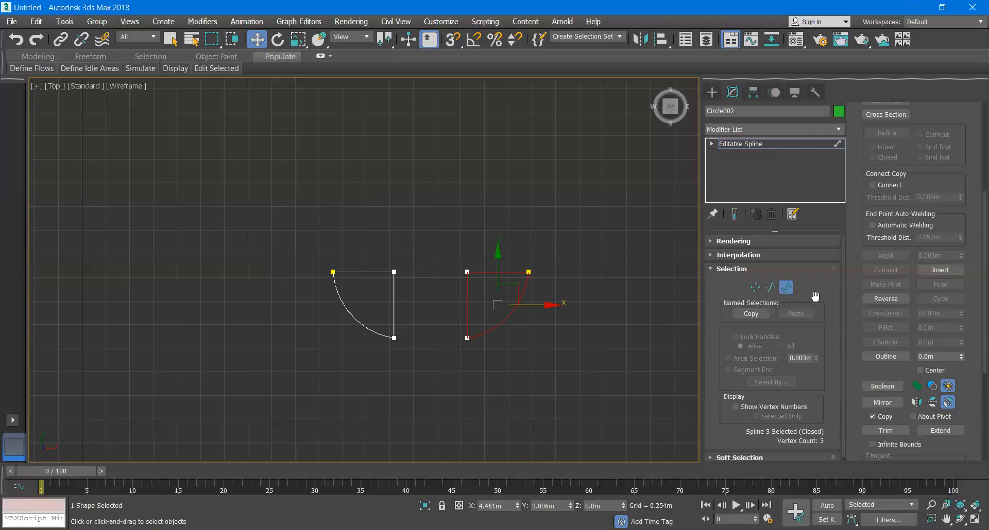
scroll(895, 255, up, 2)
scroll(901, 252, up, 2)
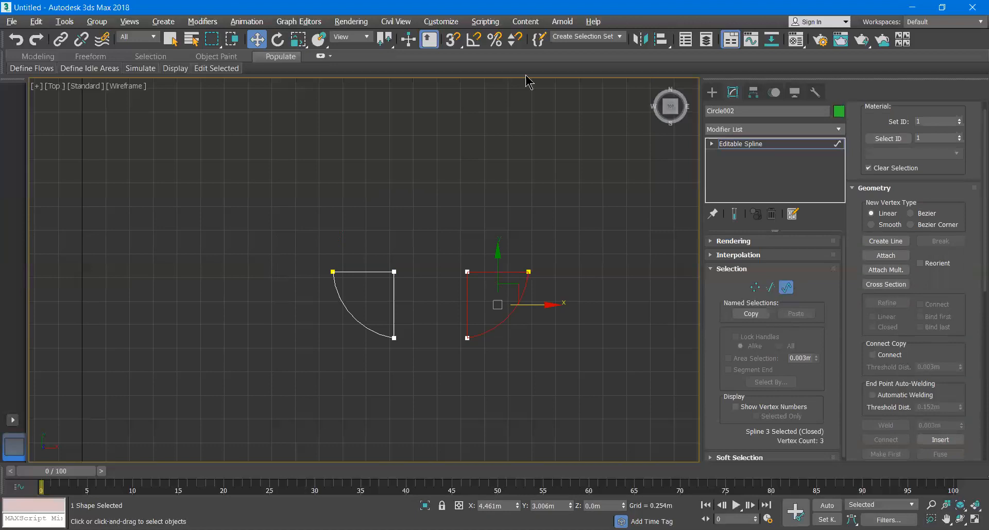